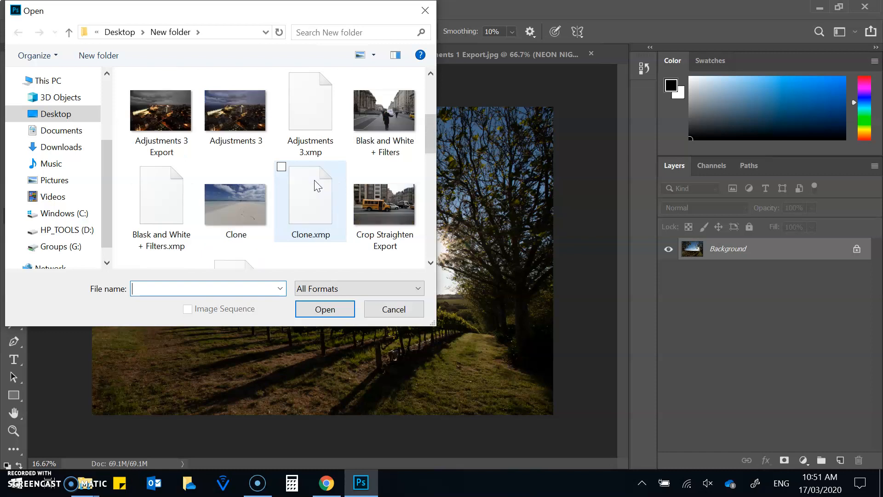
{"action": "left_click", "coordinate": [357, 148]}
{"action": "left_click_drag", "start_coordinate": [434, 103], "coordinate": [434, 169]}
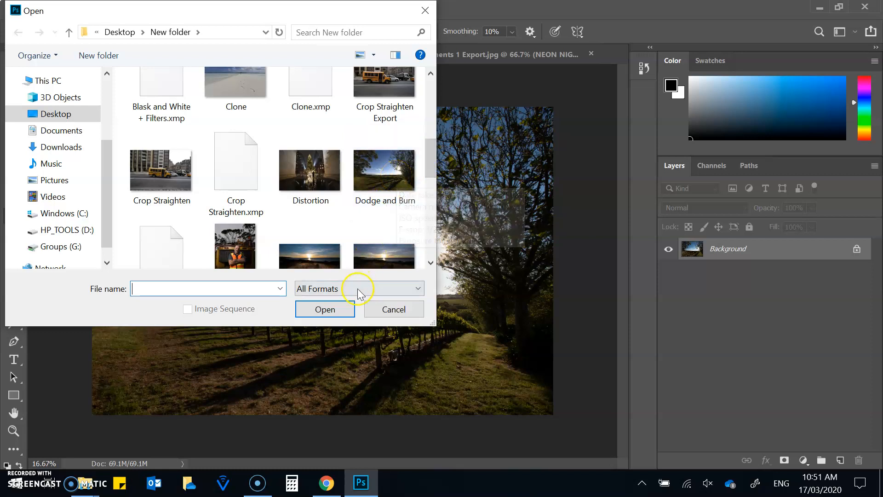
{"action": "left_click", "coordinate": [338, 308]}
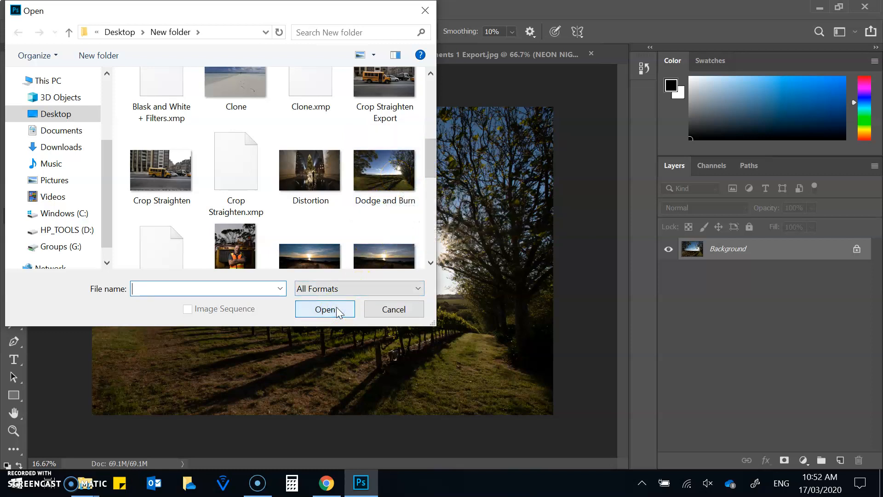
{"action": "left_click", "coordinate": [385, 309]}
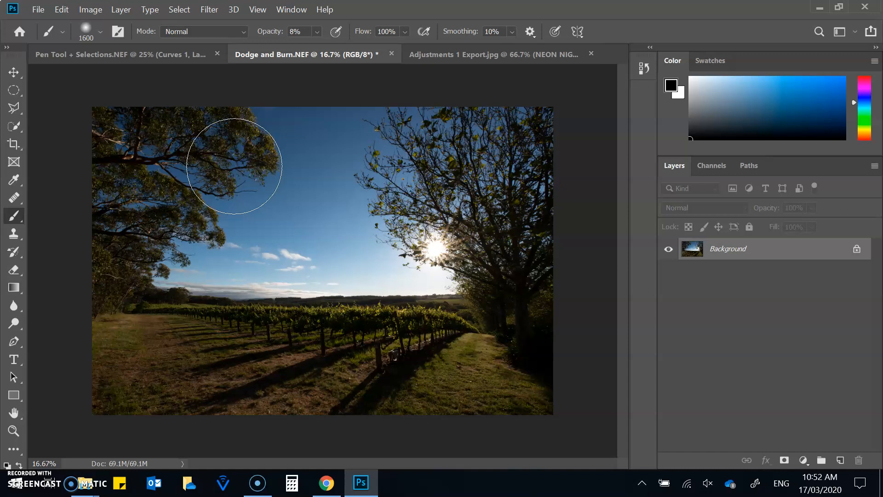
Add a Brightness/Contrast adjustment layer above the background with the contrast set to 75.
{"action": "left_click", "coordinate": [803, 460]}
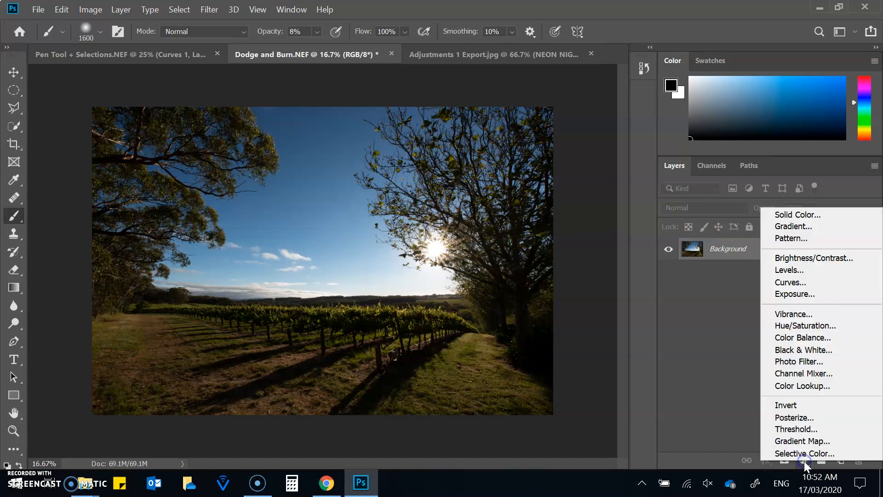
{"action": "left_click", "coordinate": [814, 258]}
{"action": "mouse_move", "coordinate": [686, 380]}
{"action": "left_mouse_down"}
{"action": "mouse_move", "coordinate": [775, 385]}
{"action": "mouse_move", "coordinate": [631, 377]}
{"action": "mouse_move", "coordinate": [879, 377]}
{"action": "mouse_move", "coordinate": [491, 387]}
{"action": "mouse_move", "coordinate": [849, 381]}
{"action": "mouse_move", "coordinate": [617, 367]}
{"action": "mouse_move", "coordinate": [700, 385]}
{"action": "mouse_move", "coordinate": [772, 378]}
{"action": "mouse_move", "coordinate": [684, 377]}
{"action": "mouse_move", "coordinate": [749, 376]}
{"action": "left_mouse_up"}
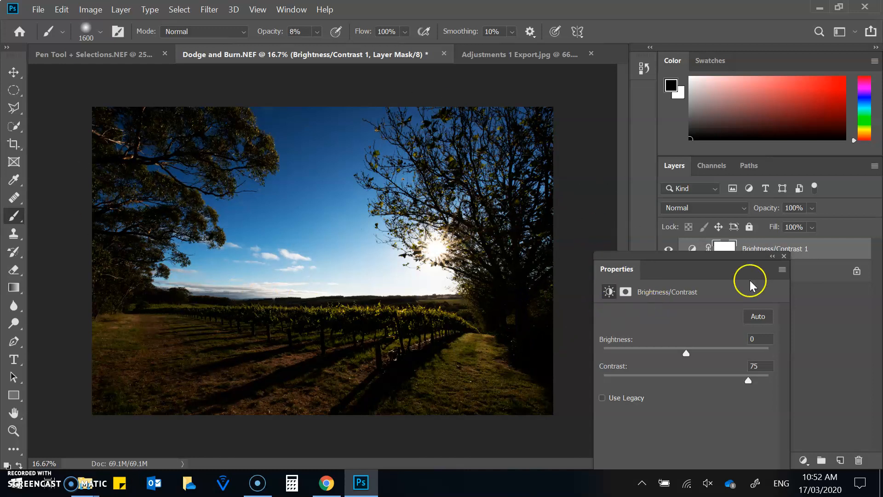
{"action": "left_click", "coordinate": [784, 257]}
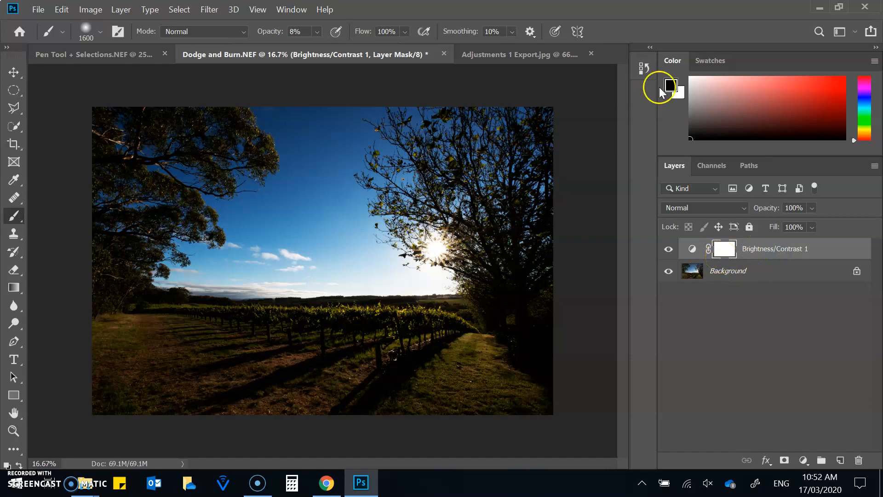
Paint black on the adjustment layer's mask over the vineyard and ground with the brush at 100% opacity.
{"action": "left_click", "coordinate": [451, 214]}
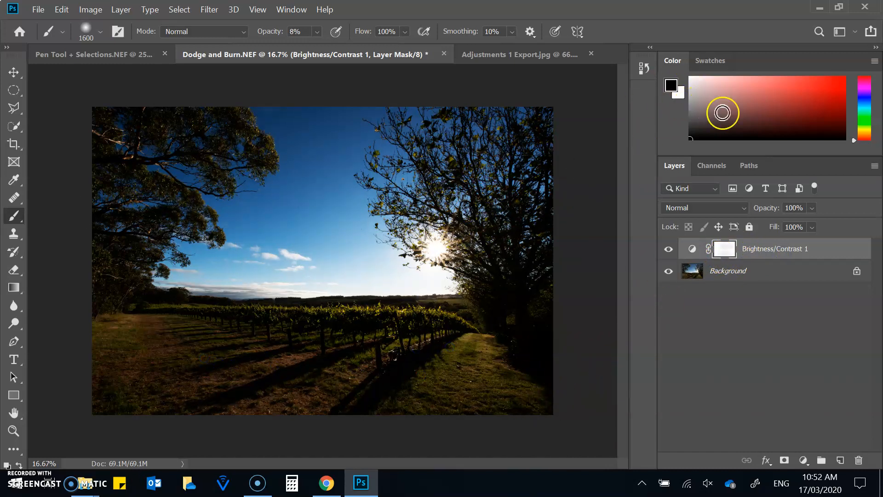
{"action": "left_click", "coordinate": [318, 33]}
{"action": "left_click_drag", "start_coordinate": [319, 46], "coordinate": [389, 48]}
{"action": "mouse_move", "coordinate": [434, 363]}
{"action": "left_mouse_down"}
{"action": "mouse_move", "coordinate": [273, 315]}
{"action": "mouse_move", "coordinate": [503, 325]}
{"action": "mouse_move", "coordinate": [240, 316]}
{"action": "mouse_move", "coordinate": [81, 222]}
{"action": "mouse_move", "coordinate": [240, 342]}
{"action": "left_mouse_up"}
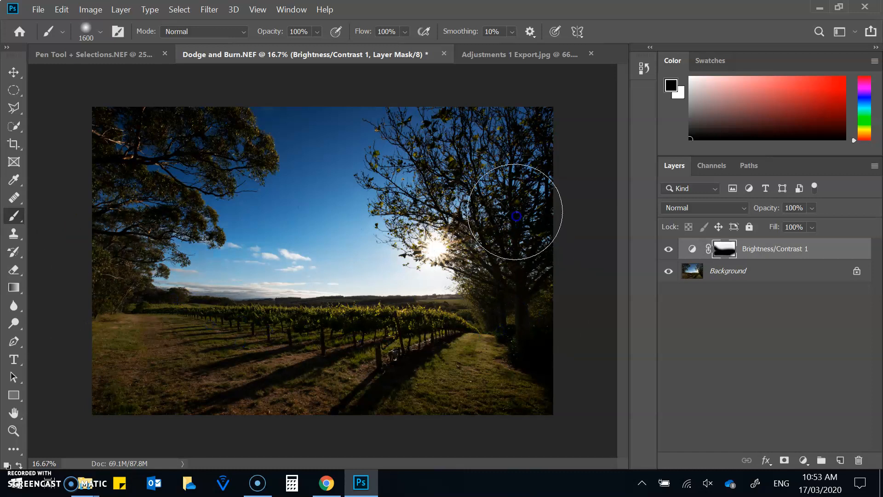
Compare the photo with the Brightness/Contrast layer hidden and shown, and delete that layer.
{"action": "left_click", "coordinate": [670, 251]}
{"action": "left_click", "coordinate": [671, 252]}
{"action": "left_click_drag", "start_coordinate": [700, 251], "coordinate": [859, 461]}
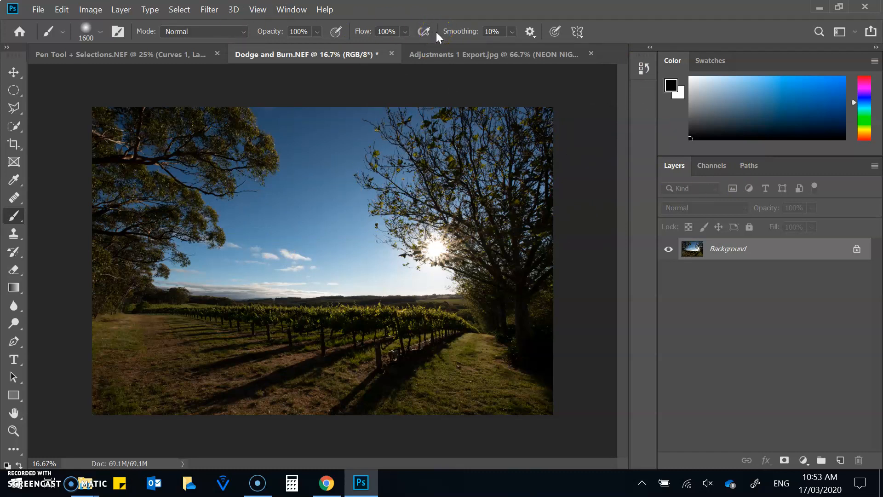
{"action": "left_click", "coordinate": [208, 10]}
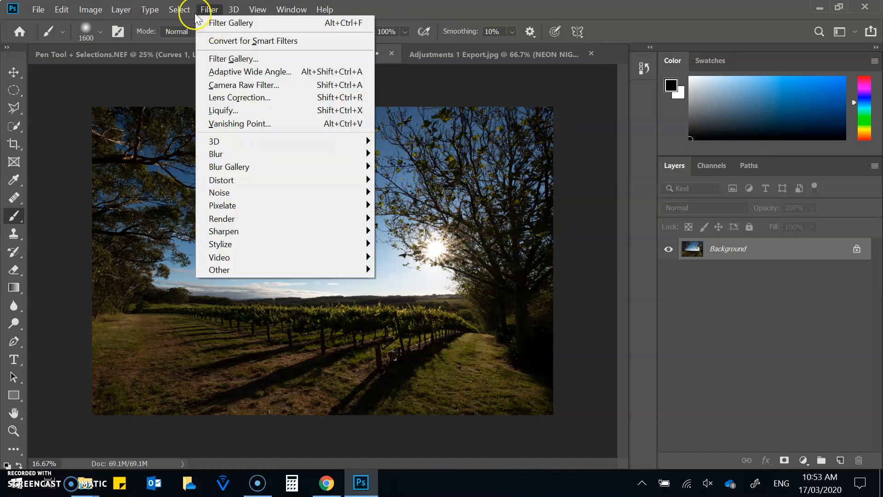
{"action": "mouse_move", "coordinate": [121, 10]}
{"action": "mouse_move", "coordinate": [151, 21]}
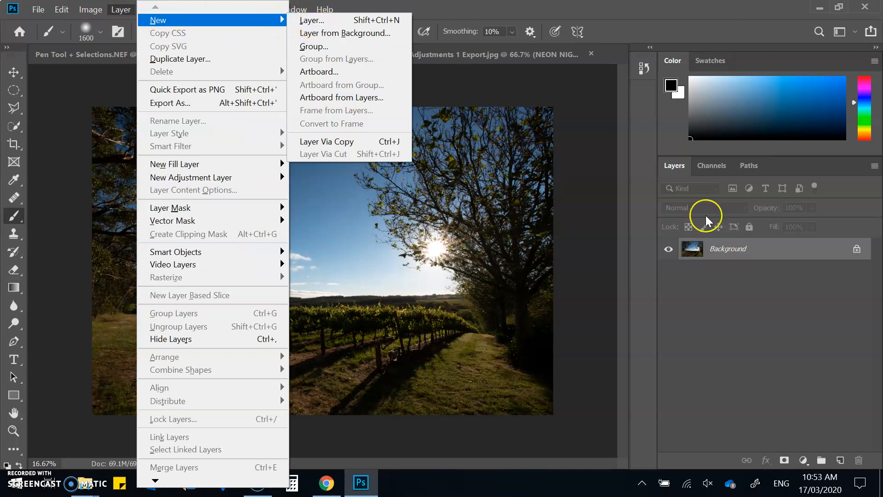
{"action": "left_click", "coordinate": [772, 387]}
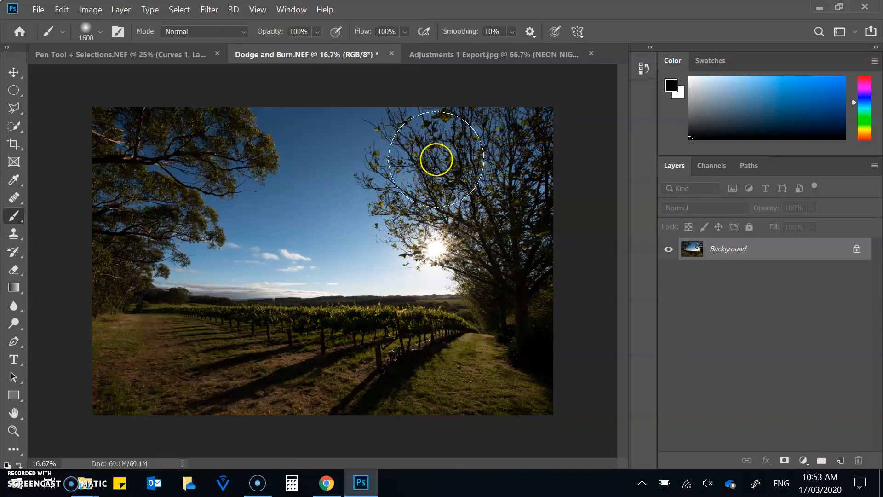
Create a new layer named "Dodge and burn" in Overlay mode, filled with the Overlay-neutral 50% gray.
{"action": "left_click", "coordinate": [121, 9]}
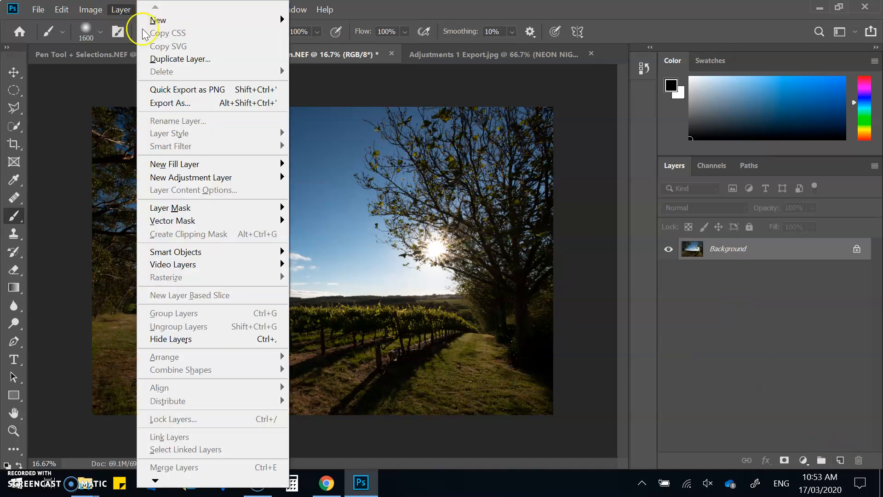
{"action": "mouse_move", "coordinate": [158, 24]}
{"action": "left_click", "coordinate": [332, 21]}
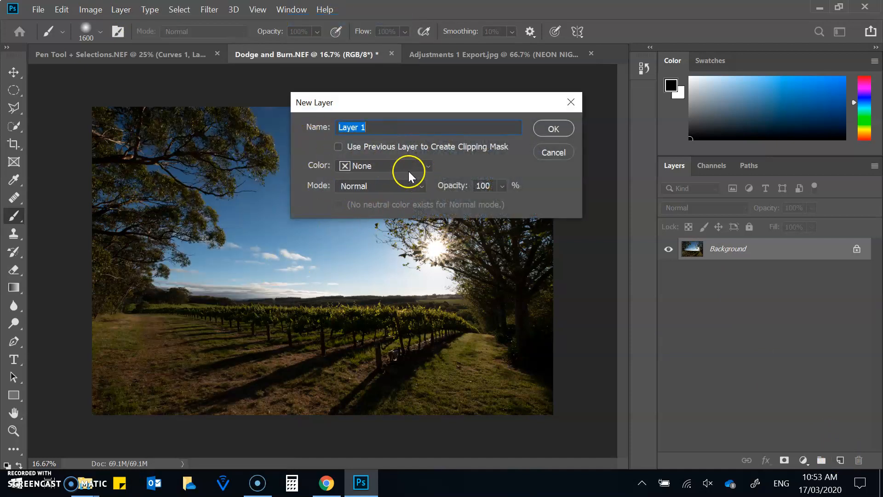
{"action": "left_click", "coordinate": [395, 185]}
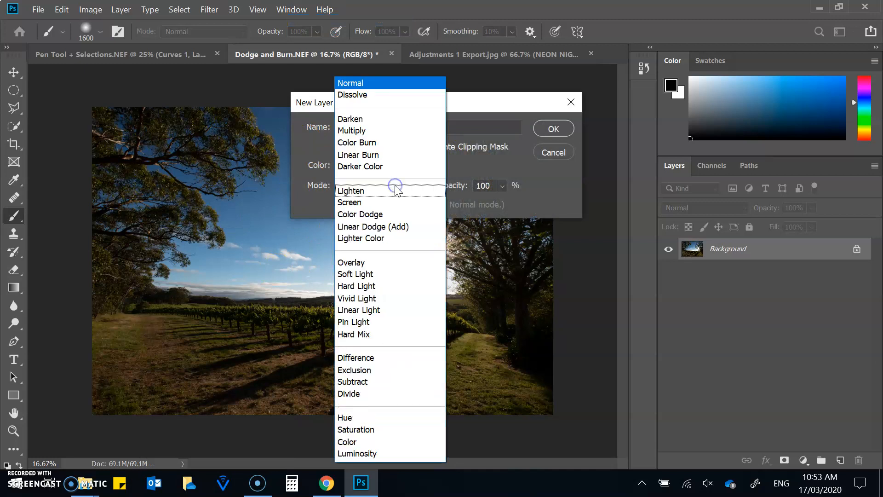
{"action": "left_click", "coordinate": [317, 201]}
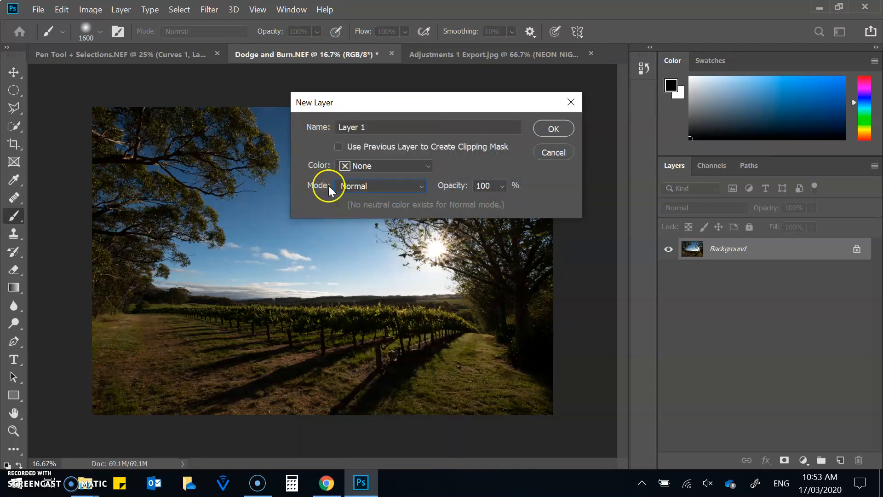
{"action": "left_click", "coordinate": [412, 190]}
{"action": "left_click", "coordinate": [369, 261]}
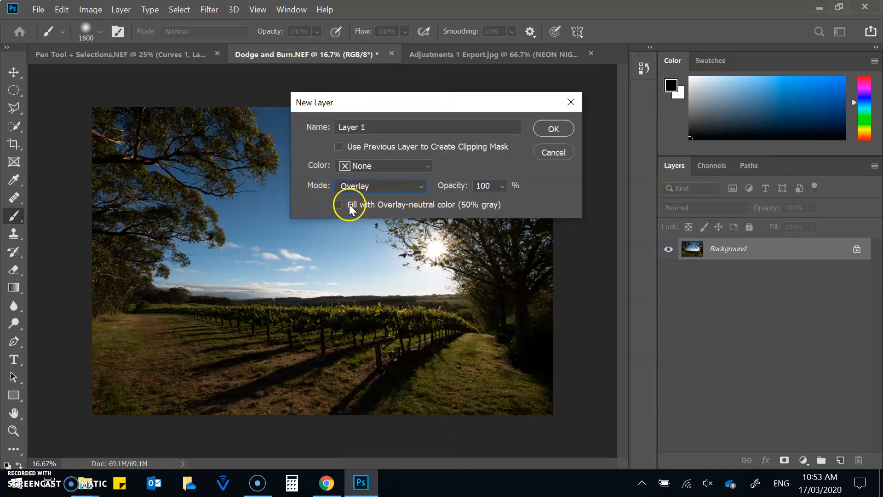
{"action": "left_click", "coordinate": [392, 124]}
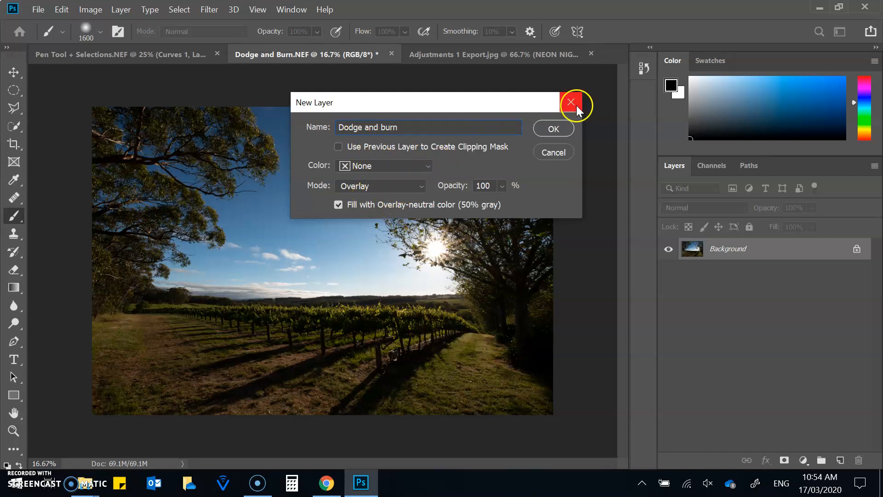
{"action": "left_click", "coordinate": [555, 128]}
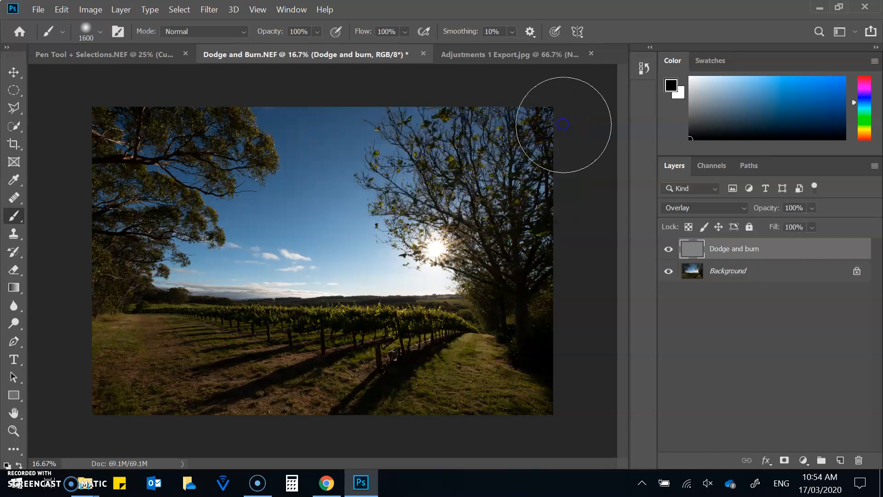
Compare the photo with the Dodge and burn layer hidden and shown several times.
{"action": "left_click", "coordinate": [669, 250]}
{"action": "left_click", "coordinate": [669, 250]}
{"action": "left_click", "coordinate": [669, 250]}
{"action": "left_click", "coordinate": [669, 249]}
{"action": "left_click", "coordinate": [669, 250]}
{"action": "left_click", "coordinate": [669, 250]}
{"action": "left_click", "coordinate": [669, 250]}
{"action": "left_click", "coordinate": [669, 249]}
{"action": "left_click", "coordinate": [669, 250]}
{"action": "left_click", "coordinate": [669, 249]}
{"action": "left_click", "coordinate": [669, 250]}
{"action": "left_click", "coordinate": [669, 250]}
{"action": "left_click", "coordinate": [669, 249]}
{"action": "left_click", "coordinate": [669, 250]}
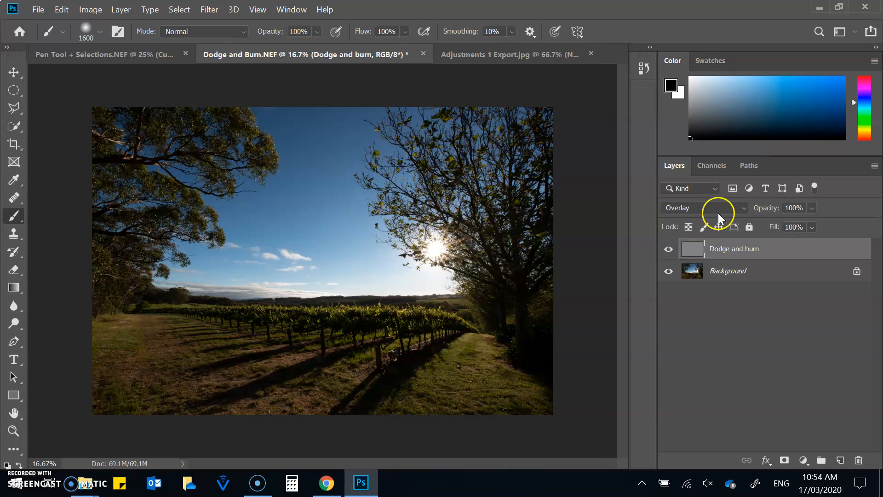
Preview the Dodge and burn layer in Normal blend mode and restore its Overlay mode.
{"action": "left_click", "coordinate": [729, 210]}
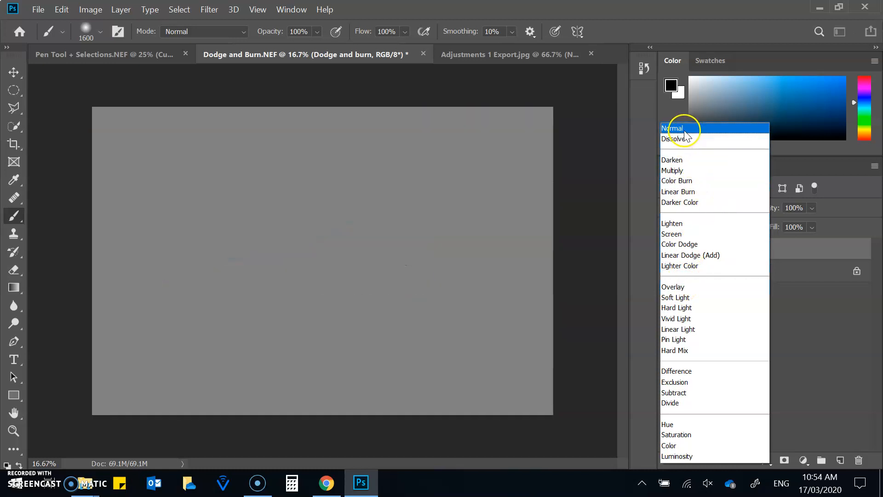
{"action": "left_click", "coordinate": [682, 129]}
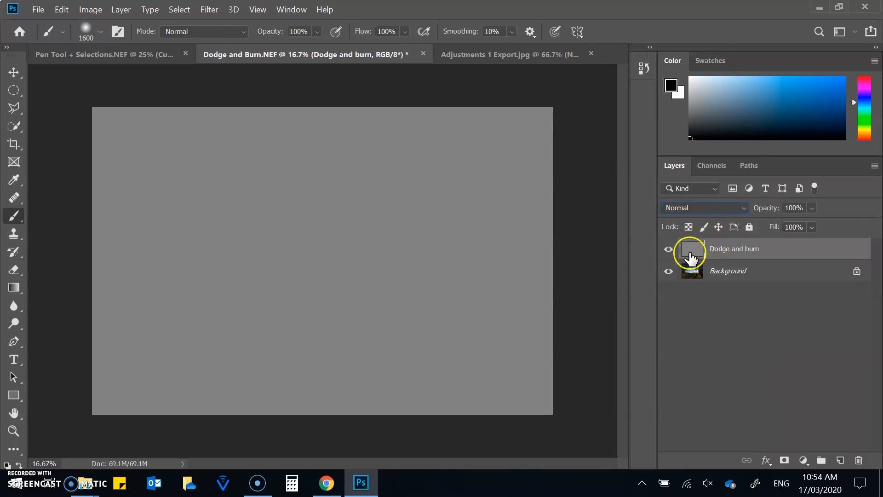
{"action": "left_click", "coordinate": [732, 209]}
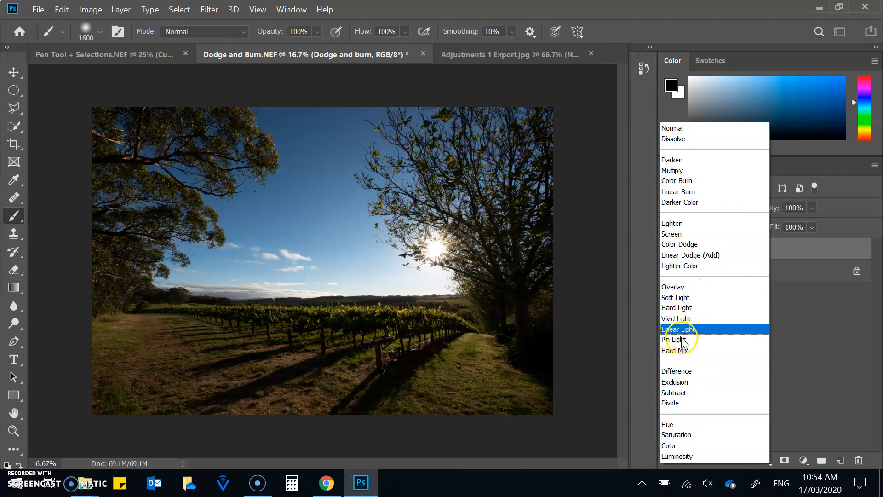
{"action": "left_click", "coordinate": [689, 286]}
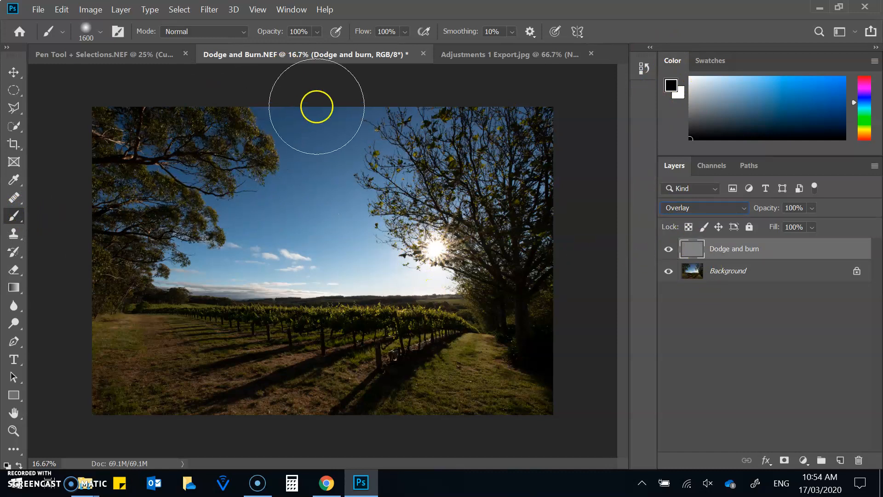
Try painting black over the sky, trees and ground at 100% brush opacity, and undo the strokes.
{"action": "mouse_move", "coordinate": [189, 152]}
{"action": "left_mouse_down"}
{"action": "mouse_move", "coordinate": [141, 165]}
{"action": "mouse_move", "coordinate": [77, 234]}
{"action": "mouse_move", "coordinate": [200, 105]}
{"action": "mouse_move", "coordinate": [155, 142]}
{"action": "mouse_move", "coordinate": [62, 277]}
{"action": "mouse_move", "coordinate": [214, 105]}
{"action": "mouse_move", "coordinate": [65, 294]}
{"action": "mouse_move", "coordinate": [231, 167]}
{"action": "mouse_move", "coordinate": [366, 125]}
{"action": "mouse_move", "coordinate": [296, 231]}
{"action": "mouse_move", "coordinate": [396, 143]}
{"action": "mouse_move", "coordinate": [318, 319]}
{"action": "mouse_move", "coordinate": [490, 140]}
{"action": "mouse_move", "coordinate": [447, 304]}
{"action": "mouse_move", "coordinate": [550, 258]}
{"action": "mouse_move", "coordinate": [470, 413]}
{"action": "mouse_move", "coordinate": [409, 396]}
{"action": "mouse_move", "coordinate": [398, 206]}
{"action": "mouse_move", "coordinate": [93, 426]}
{"action": "mouse_move", "coordinate": [84, 401]}
{"action": "mouse_move", "coordinate": [547, 391]}
{"action": "mouse_move", "coordinate": [515, 319]}
{"action": "mouse_move", "coordinate": [387, 320]}
{"action": "mouse_move", "coordinate": [170, 469]}
{"action": "mouse_move", "coordinate": [171, 155]}
{"action": "mouse_move", "coordinate": [118, 253]}
{"action": "mouse_move", "coordinate": [45, 461]}
{"action": "mouse_move", "coordinate": [174, 134]}
{"action": "left_mouse_up"}
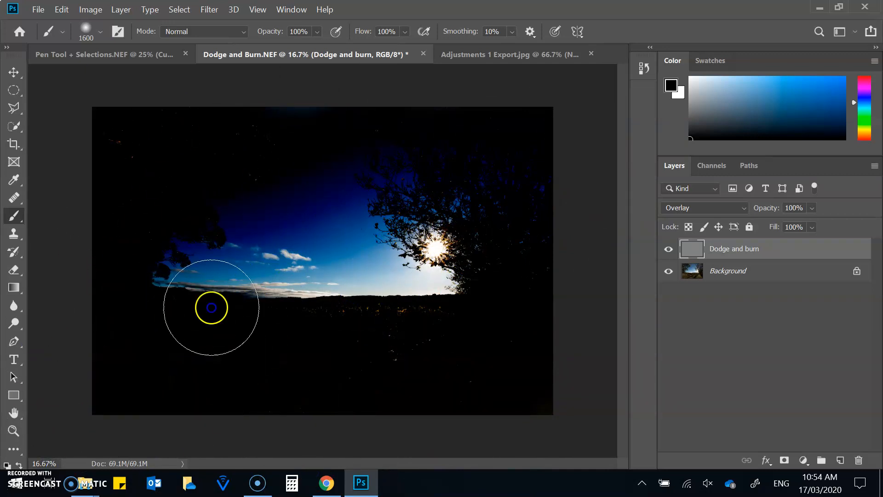
{"action": "mouse_move", "coordinate": [340, 347]}
{"action": "left_mouse_down"}
{"action": "mouse_move", "coordinate": [446, 294]}
{"action": "mouse_move", "coordinate": [542, 211]}
{"action": "mouse_move", "coordinate": [524, 164]}
{"action": "mouse_move", "coordinate": [320, 214]}
{"action": "left_mouse_up"}
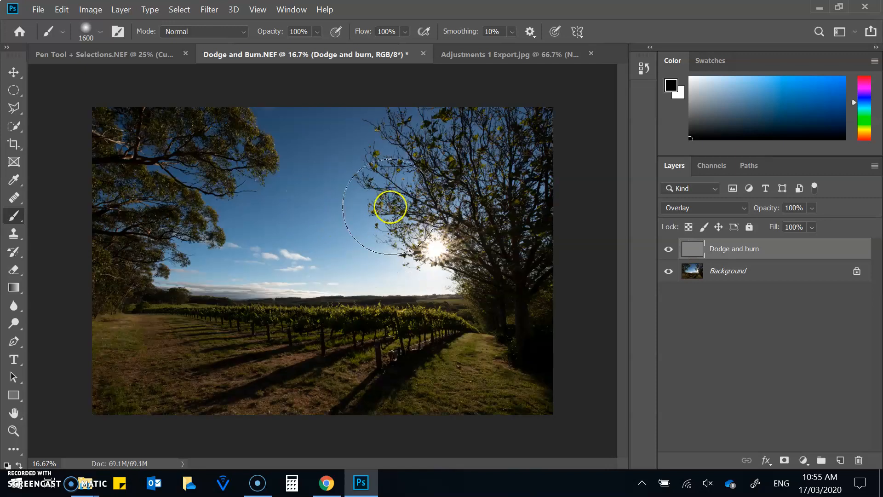
{"action": "mouse_move", "coordinate": [388, 203]}
{"action": "left_mouse_down"}
{"action": "mouse_move", "coordinate": [422, 220]}
{"action": "mouse_move", "coordinate": [369, 240]}
{"action": "mouse_move", "coordinate": [427, 214]}
{"action": "mouse_move", "coordinate": [367, 304]}
{"action": "left_mouse_up"}
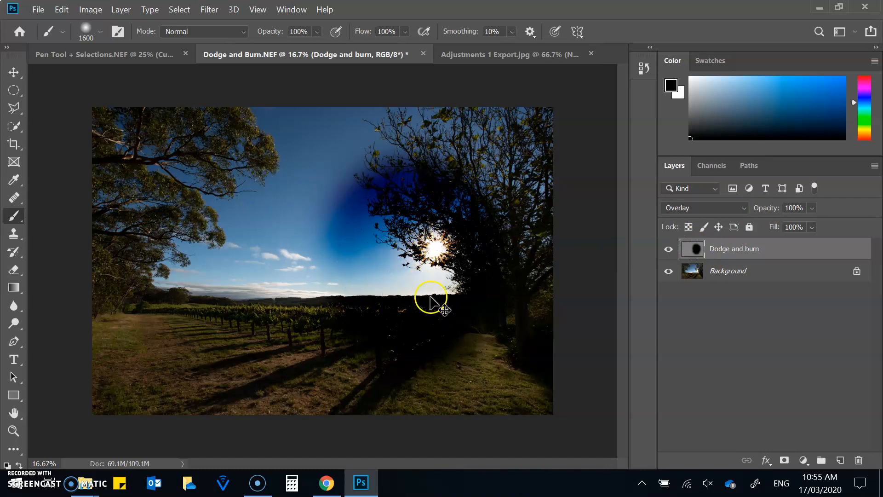
{"action": "key", "text": "ctrl+z"}
Set the foreground color to white and try painting over the sky, trees and vineyard, undoing the stroke.
{"action": "left_click", "coordinate": [699, 109]}
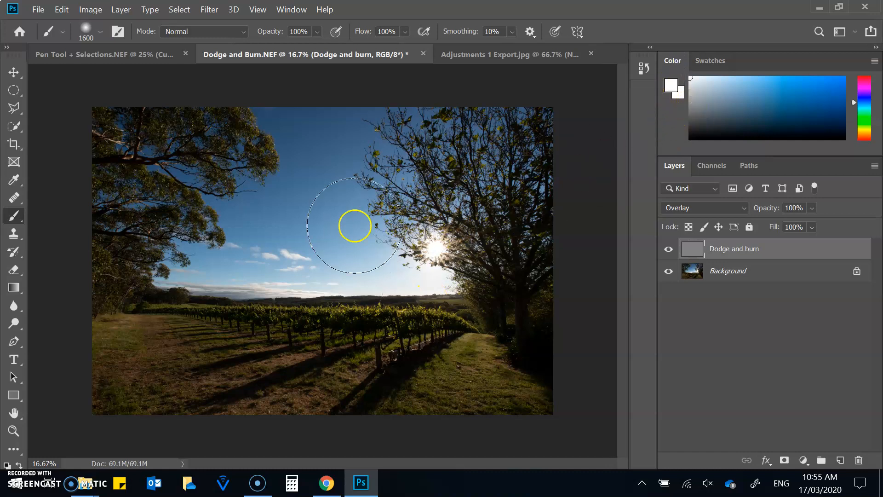
{"action": "mouse_move", "coordinate": [420, 237]}
{"action": "left_mouse_down"}
{"action": "mouse_move", "coordinate": [430, 307]}
{"action": "mouse_move", "coordinate": [434, 203]}
{"action": "mouse_move", "coordinate": [257, 289]}
{"action": "mouse_move", "coordinate": [257, 227]}
{"action": "mouse_move", "coordinate": [197, 245]}
{"action": "mouse_move", "coordinate": [333, 191]}
{"action": "mouse_move", "coordinate": [385, 224]}
{"action": "mouse_move", "coordinate": [409, 273]}
{"action": "mouse_move", "coordinate": [490, 186]}
{"action": "mouse_move", "coordinate": [498, 151]}
{"action": "mouse_move", "coordinate": [499, 291]}
{"action": "mouse_move", "coordinate": [601, 288]}
{"action": "left_mouse_up"}
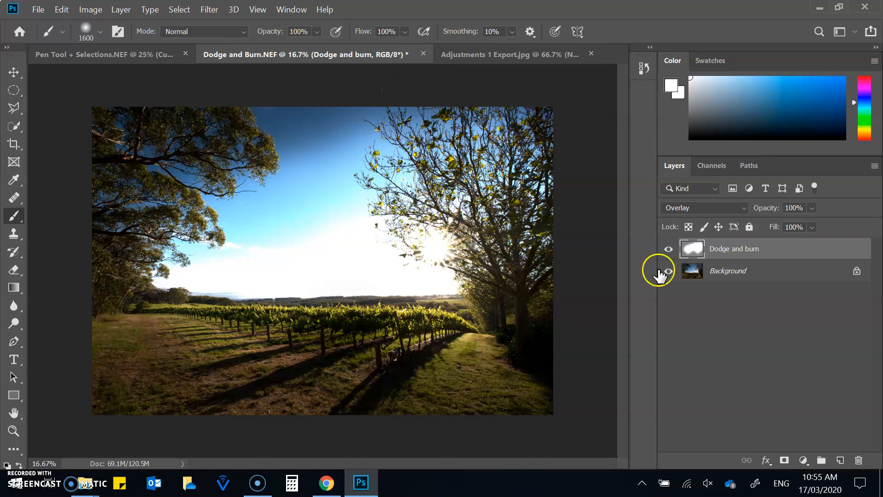
{"action": "key", "text": "ctrl+z"}
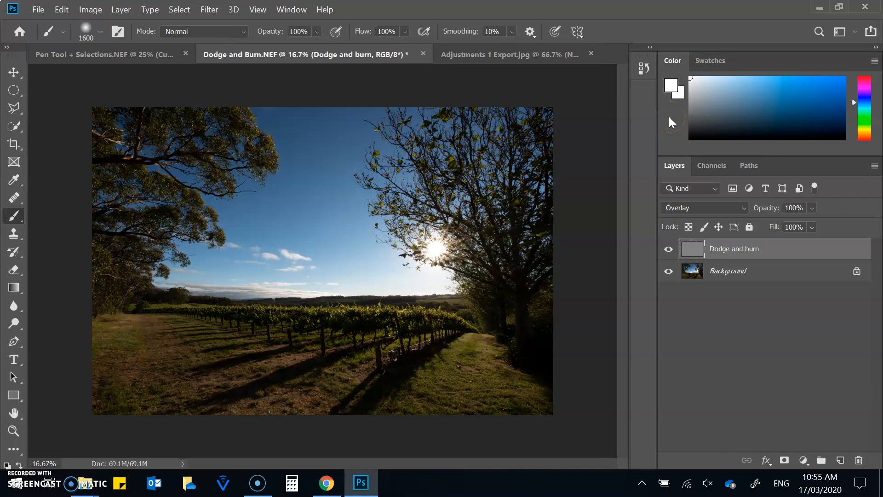
Set the brush to 15% opacity and reduce its size to 900 for working around the sun.
{"action": "left_click", "coordinate": [317, 33]}
{"action": "left_click_drag", "start_coordinate": [339, 45], "coordinate": [320, 47]}
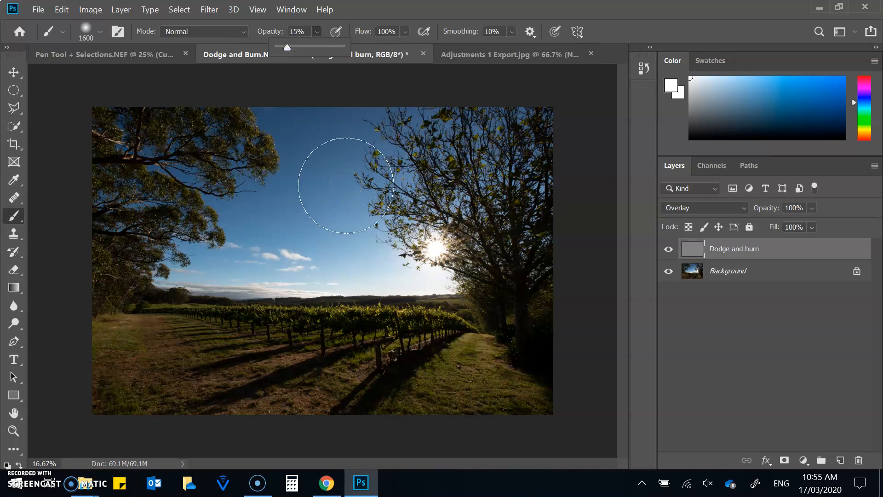
{"action": "left_click", "coordinate": [439, 242]}
{"action": "key", "text": "bracketleft"}
{"action": "key", "text": "bracketleft"}
{"action": "key", "text": "bracketleft"}
{"action": "key", "text": "bracketleft"}
{"action": "key", "text": "bracketleft"}
{"action": "key", "text": "bracketleft"}
{"action": "key", "text": "bracketleft"}
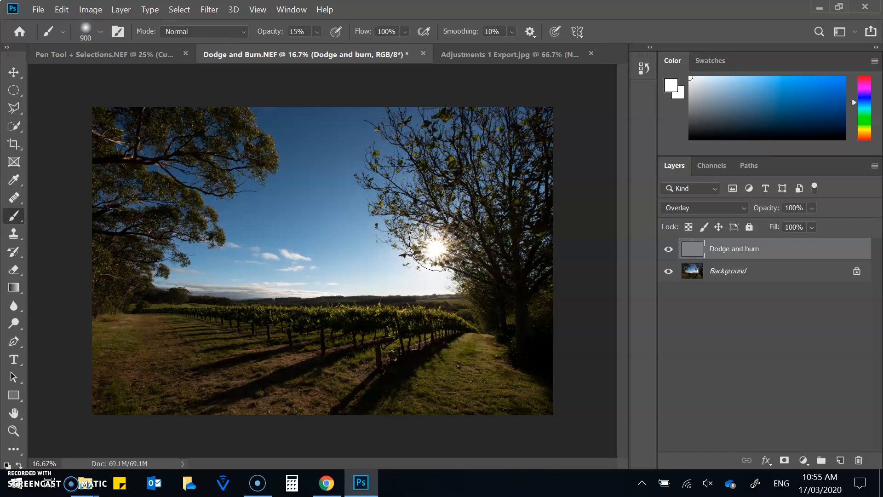
{"action": "mouse_move", "coordinate": [439, 242]}
{"action": "left_mouse_down"}
{"action": "mouse_move", "coordinate": [350, 308]}
{"action": "mouse_move", "coordinate": [417, 292]}
{"action": "mouse_move", "coordinate": [387, 275]}
{"action": "mouse_move", "coordinate": [357, 297]}
{"action": "mouse_move", "coordinate": [495, 274]}
{"action": "mouse_move", "coordinate": [470, 300]}
{"action": "mouse_move", "coordinate": [457, 248]}
{"action": "mouse_move", "coordinate": [433, 249]}
{"action": "mouse_move", "coordinate": [434, 239]}
{"action": "mouse_move", "coordinate": [401, 317]}
{"action": "mouse_move", "coordinate": [421, 326]}
{"action": "mouse_move", "coordinate": [215, 313]}
{"action": "mouse_move", "coordinate": [451, 339]}
{"action": "mouse_move", "coordinate": [239, 325]}
{"action": "mouse_move", "coordinate": [397, 338]}
{"action": "mouse_move", "coordinate": [273, 332]}
{"action": "mouse_move", "coordinate": [413, 334]}
{"action": "mouse_move", "coordinate": [312, 338]}
{"action": "mouse_move", "coordinate": [276, 323]}
{"action": "mouse_move", "coordinate": [419, 324]}
{"action": "mouse_move", "coordinate": [254, 322]}
{"action": "mouse_move", "coordinate": [420, 327]}
{"action": "mouse_move", "coordinate": [299, 315]}
{"action": "mouse_move", "coordinate": [406, 337]}
{"action": "mouse_move", "coordinate": [447, 304]}
{"action": "mouse_move", "coordinate": [342, 238]}
{"action": "mouse_move", "coordinate": [342, 386]}
{"action": "mouse_move", "coordinate": [378, 209]}
{"action": "mouse_move", "coordinate": [268, 331]}
{"action": "mouse_move", "coordinate": [381, 262]}
{"action": "mouse_move", "coordinate": [299, 379]}
{"action": "mouse_move", "coordinate": [312, 284]}
{"action": "mouse_move", "coordinate": [333, 361]}
{"action": "mouse_move", "coordinate": [429, 270]}
{"action": "mouse_move", "coordinate": [436, 252]}
{"action": "left_mouse_up"}
Paint white over the sun at 100% brush opacity, and compare the photo with the Dodge and burn layer hidden and shown.
{"action": "left_click", "coordinate": [316, 31]}
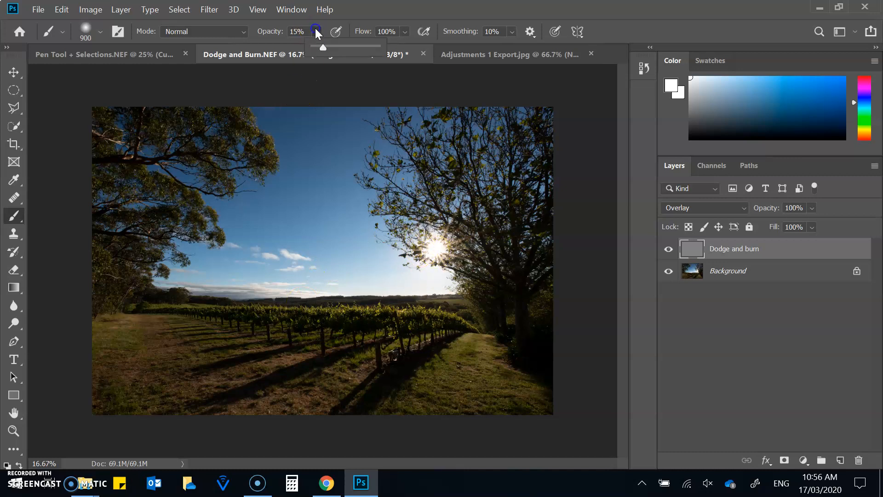
{"action": "left_click_drag", "start_coordinate": [394, 54], "coordinate": [435, 251]}
{"action": "left_click", "coordinate": [435, 250]}
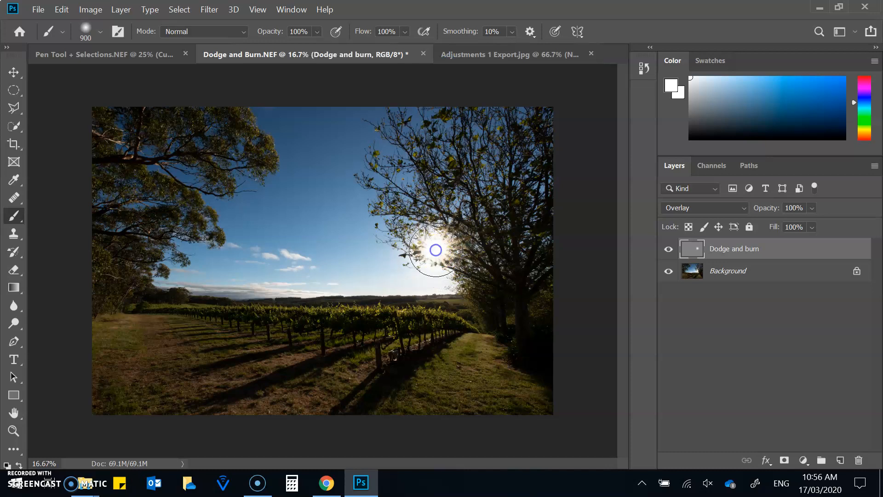
{"action": "left_click", "coordinate": [668, 249]}
{"action": "left_click", "coordinate": [668, 249]}
{"action": "left_click", "coordinate": [669, 249]}
Undo the white stroke over the sun and repaint it with a size 500 brush at 78% opacity.
{"action": "left_click", "coordinate": [317, 32]}
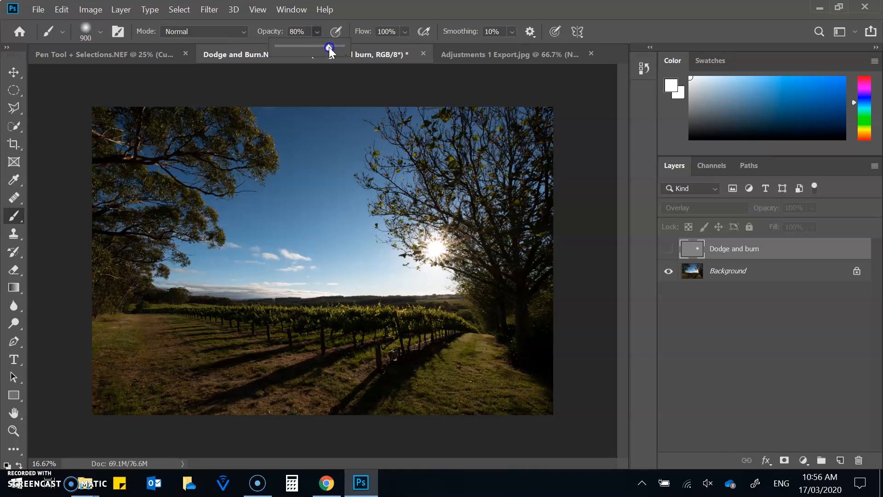
{"action": "left_click_drag", "start_coordinate": [329, 47], "coordinate": [327, 47]}
{"action": "left_click", "coordinate": [399, 84]}
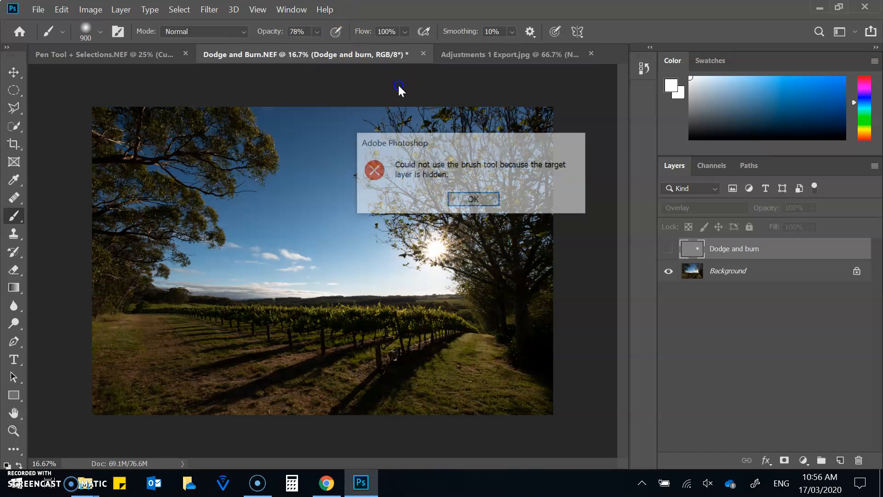
{"action": "left_click", "coordinate": [470, 199]}
{"action": "left_click", "coordinate": [669, 250]}
{"action": "key", "text": "ctrl+z"}
{"action": "left_click", "coordinate": [435, 252]}
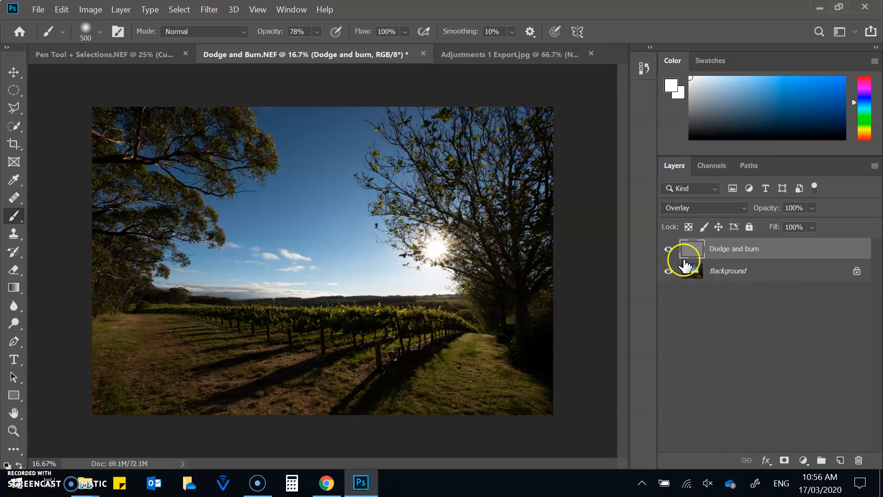
{"action": "left_click", "coordinate": [668, 250]}
{"action": "left_click", "coordinate": [668, 249]}
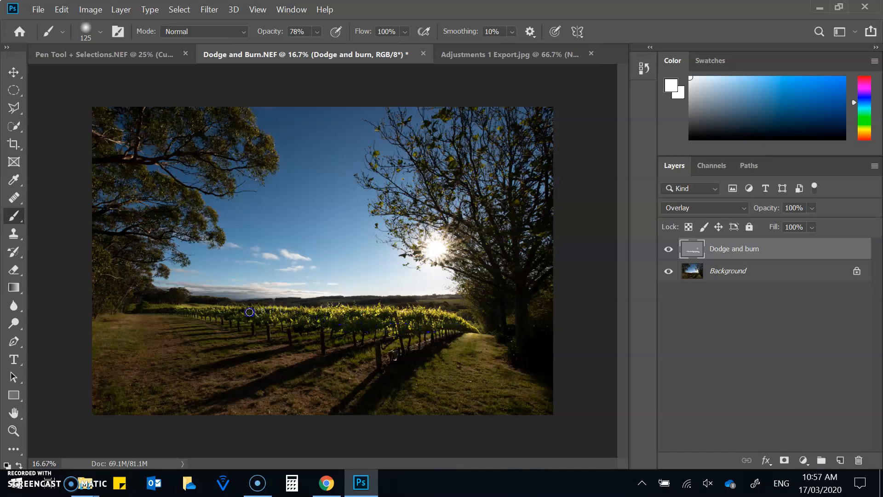
Compare the vineyard rows with the Dodge and burn layer hidden and shown.
{"action": "left_click", "coordinate": [669, 249]}
{"action": "left_click", "coordinate": [669, 249]}
{"action": "left_click", "coordinate": [668, 250]}
{"action": "left_click", "coordinate": [669, 251]}
{"action": "left_click", "coordinate": [669, 252]}
{"action": "left_click", "coordinate": [669, 250]}
{"action": "left_click", "coordinate": [669, 250]}
{"action": "left_click", "coordinate": [669, 249]}
{"action": "left_click", "coordinate": [669, 250]}
{"action": "left_click", "coordinate": [669, 250]}
{"action": "left_click", "coordinate": [669, 250]}
{"action": "left_click", "coordinate": [669, 250]}
{"action": "left_click", "coordinate": [669, 250]}
{"action": "left_click", "coordinate": [669, 250]}
{"action": "left_click", "coordinate": [669, 250]}
{"action": "left_click", "coordinate": [669, 251]}
{"action": "left_click", "coordinate": [669, 250]}
Paint black over the ground left of the vineyard with a size 900 brush at 15% opacity.
{"action": "left_click_drag", "start_coordinate": [694, 84], "coordinate": [687, 138]}
{"action": "key", "text": "bracketright"}
{"action": "left_click_drag", "start_coordinate": [332, 48], "coordinate": [296, 55]}
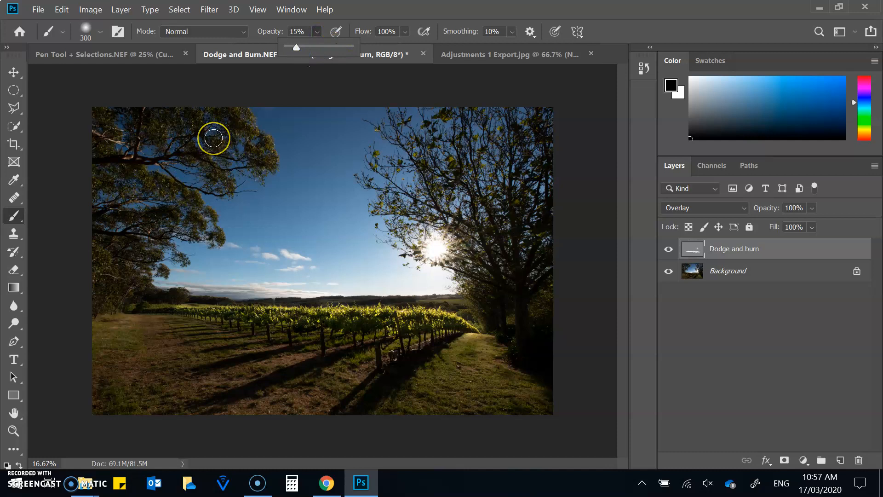
{"action": "key", "text": "bracketright"}
{"action": "key", "text": "bracketright"}
{"action": "key", "text": "bracketright"}
{"action": "mouse_move", "coordinate": [107, 319]}
{"action": "left_mouse_down"}
{"action": "mouse_move", "coordinate": [211, 419]}
{"action": "mouse_move", "coordinate": [209, 377]}
{"action": "mouse_move", "coordinate": [240, 382]}
{"action": "mouse_move", "coordinate": [84, 392]}
{"action": "mouse_move", "coordinate": [144, 351]}
{"action": "mouse_move", "coordinate": [262, 400]}
{"action": "mouse_move", "coordinate": [130, 368]}
{"action": "mouse_move", "coordinate": [165, 404]}
{"action": "mouse_move", "coordinate": [233, 371]}
{"action": "left_mouse_up"}
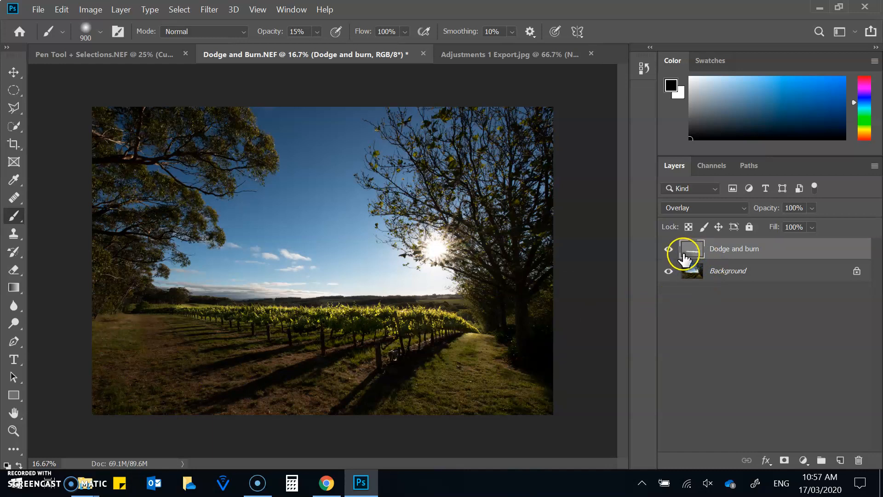
Darken the grass and tree on the photo's right side and the trees and ground along its left side.
{"action": "mouse_move", "coordinate": [490, 408]}
{"action": "left_mouse_down"}
{"action": "mouse_move", "coordinate": [460, 394]}
{"action": "mouse_move", "coordinate": [450, 406]}
{"action": "mouse_move", "coordinate": [480, 354]}
{"action": "mouse_move", "coordinate": [528, 395]}
{"action": "mouse_move", "coordinate": [533, 362]}
{"action": "mouse_move", "coordinate": [470, 354]}
{"action": "left_mouse_up"}
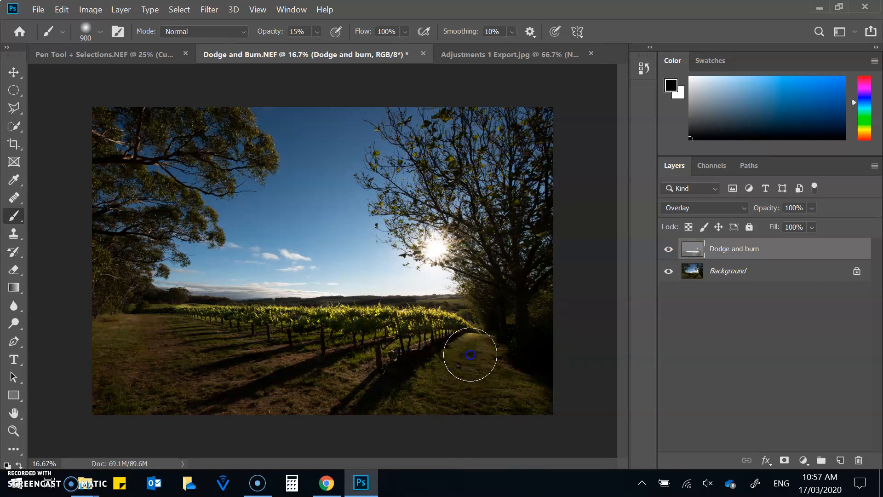
{"action": "mouse_move", "coordinate": [521, 387]}
{"action": "left_mouse_down"}
{"action": "mouse_move", "coordinate": [484, 316]}
{"action": "mouse_move", "coordinate": [540, 360]}
{"action": "left_mouse_up"}
{"action": "mouse_move", "coordinate": [491, 210]}
{"action": "left_mouse_down"}
{"action": "mouse_move", "coordinate": [546, 124]}
{"action": "mouse_move", "coordinate": [484, 108]}
{"action": "left_mouse_up"}
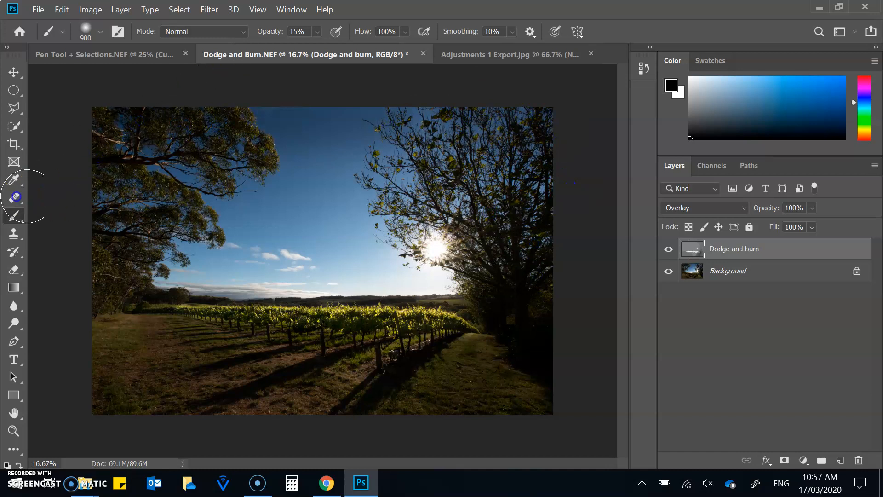
{"action": "left_click_drag", "start_coordinate": [98, 247], "coordinate": [215, 388]}
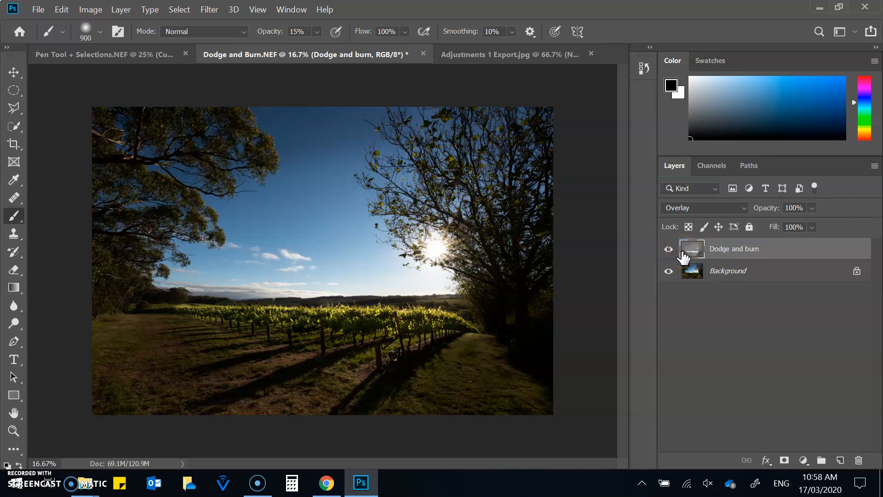
Undo the last burn stroke and compare the photo with the Dodge and burn layer hidden and shown.
{"action": "key", "text": "ctrl+z"}
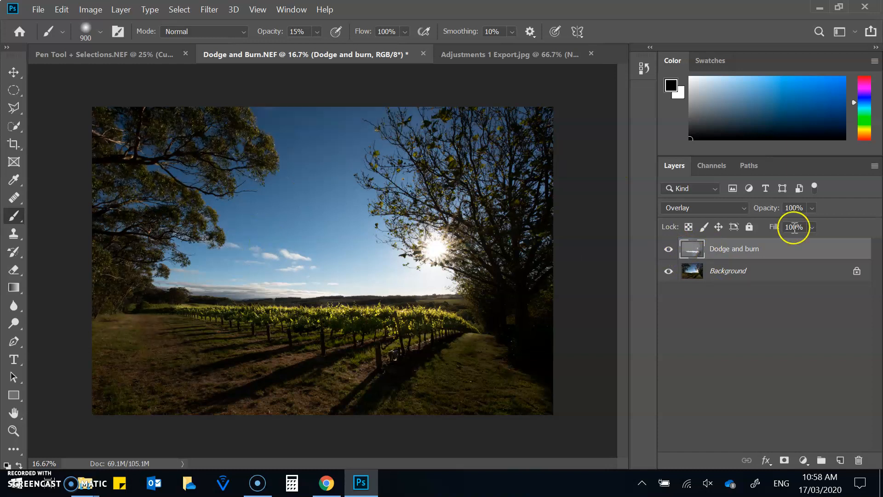
{"action": "left_click", "coordinate": [669, 250]}
{"action": "left_click", "coordinate": [668, 249]}
{"action": "left_click", "coordinate": [668, 249]}
{"action": "left_click", "coordinate": [668, 249]}
Paint black over the ground near the left end of the vines, and lighten part of it again with white.
{"action": "mouse_move", "coordinate": [193, 298]}
{"action": "left_mouse_down"}
{"action": "mouse_move", "coordinate": [171, 305]}
{"action": "mouse_move", "coordinate": [191, 310]}
{"action": "mouse_move", "coordinate": [178, 296]}
{"action": "mouse_move", "coordinate": [197, 321]}
{"action": "left_mouse_up"}
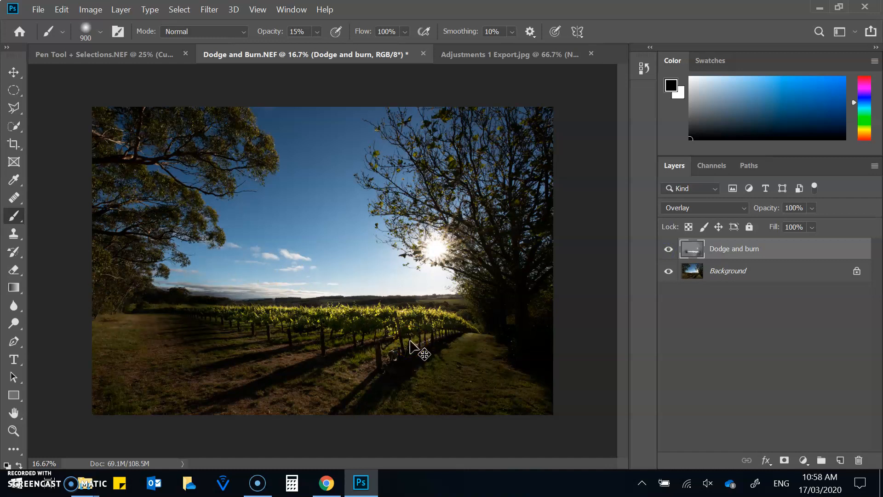
{"action": "left_click", "coordinate": [378, 338]}
{"action": "mouse_move", "coordinate": [96, 324]}
{"action": "left_mouse_down"}
{"action": "mouse_move", "coordinate": [192, 345]}
{"action": "mouse_move", "coordinate": [172, 347]}
{"action": "left_mouse_up"}
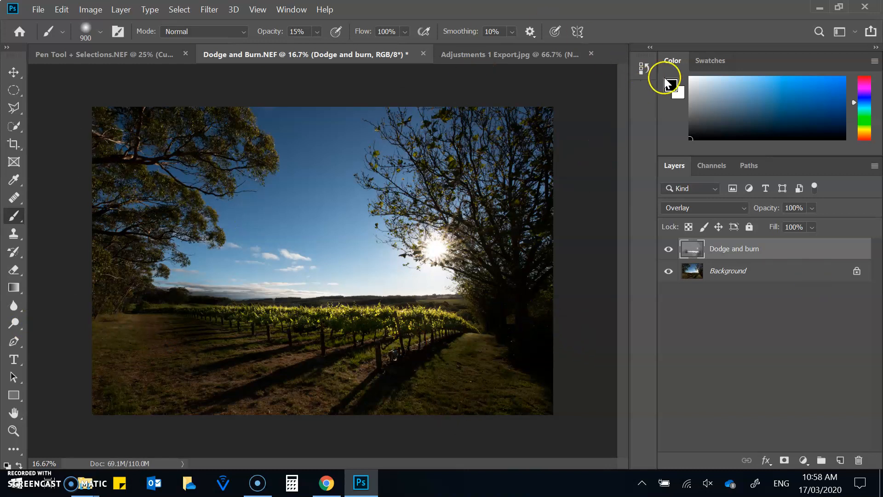
{"action": "left_click", "coordinate": [709, 88]}
{"action": "mouse_move", "coordinate": [184, 331]}
{"action": "left_mouse_down"}
{"action": "mouse_move", "coordinate": [152, 333]}
{"action": "mouse_move", "coordinate": [213, 374]}
{"action": "left_mouse_up"}
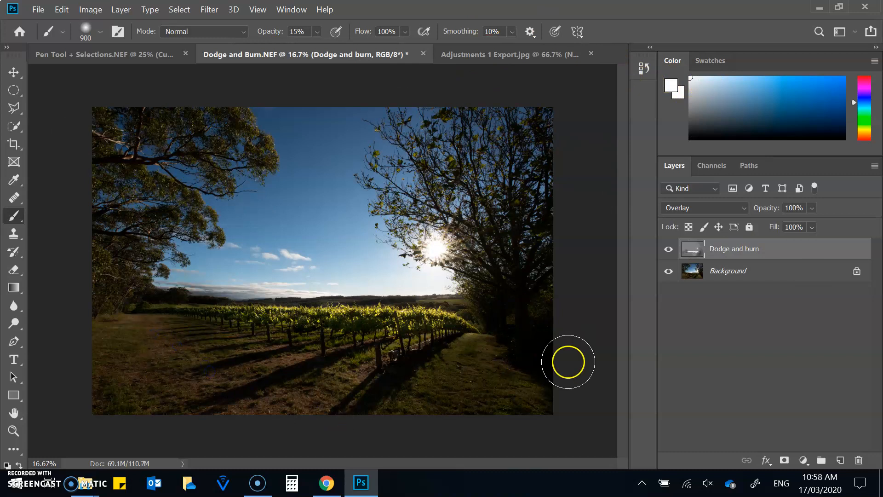
Compare the darkened ground and trees with the Dodge and burn layer hidden and shown.
{"action": "left_click", "coordinate": [668, 250]}
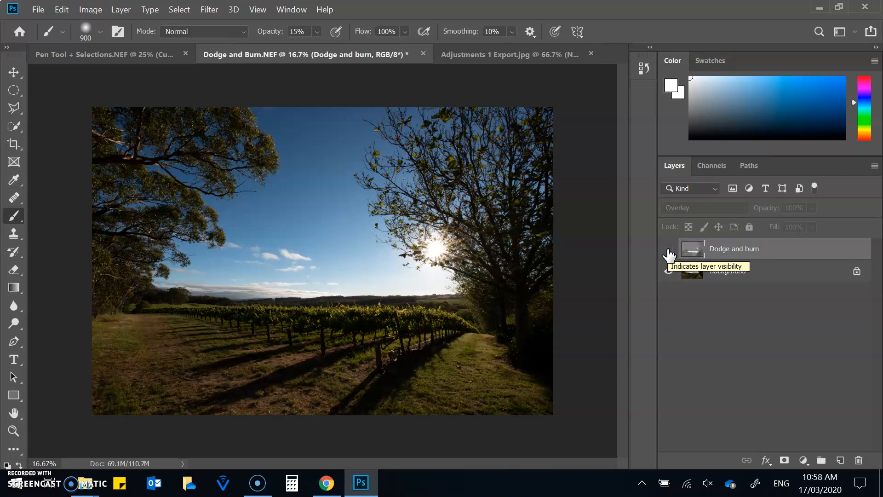
{"action": "left_click", "coordinate": [669, 251]}
{"action": "left_click", "coordinate": [668, 251]}
{"action": "left_click", "coordinate": [669, 251]}
{"action": "left_click", "coordinate": [668, 250]}
{"action": "left_click", "coordinate": [669, 251]}
{"action": "left_click", "coordinate": [669, 251]}
{"action": "left_click", "coordinate": [669, 251]}
{"action": "left_click", "coordinate": [669, 251]}
{"action": "left_click", "coordinate": [668, 251]}
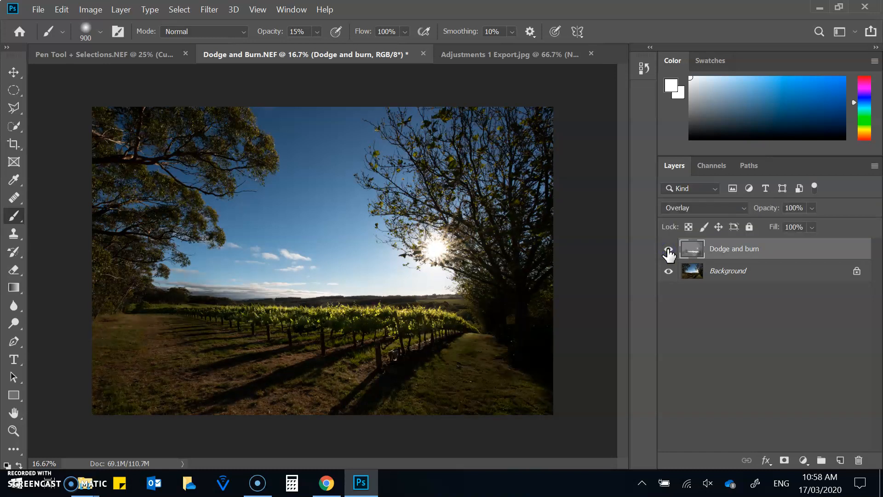
{"action": "left_click", "coordinate": [692, 139]}
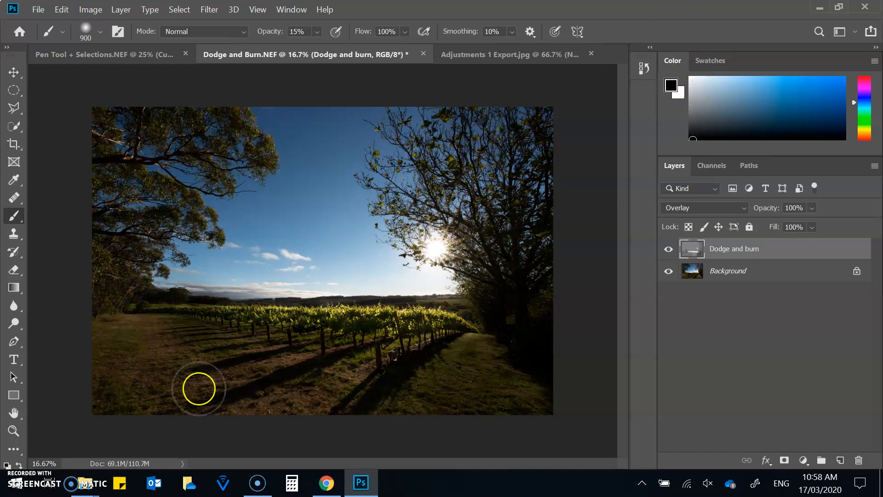
{"action": "key", "text": "bracketright"}
{"action": "key", "text": "p"}
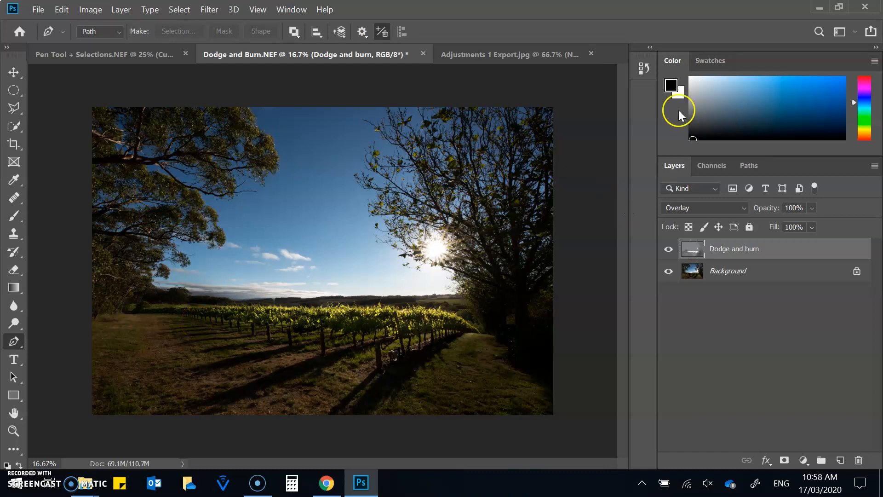
{"action": "left_click", "coordinate": [13, 215]}
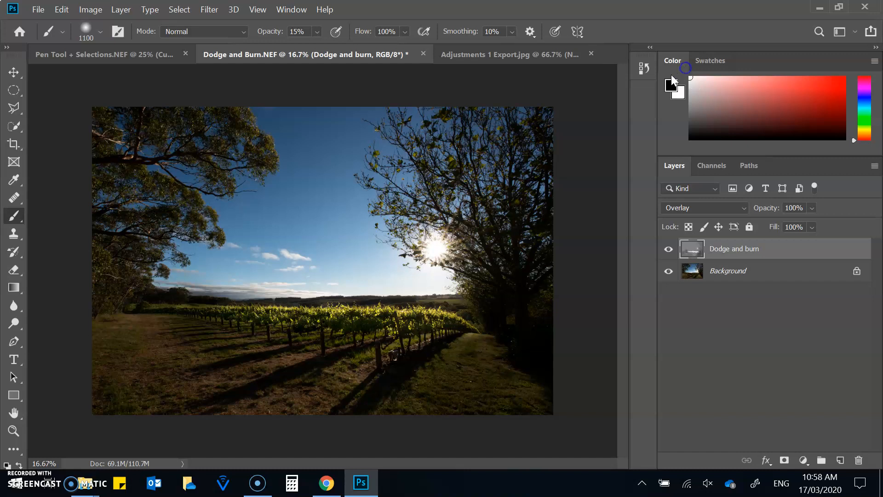
Paint white over the left end of the vines, the dirt track and the left trees with a size 500 brush.
{"action": "left_click", "coordinate": [671, 85]}
{"action": "left_click", "coordinate": [689, 80]}
{"action": "key", "text": "bracketleft"}
{"action": "key", "text": "bracketleft"}
{"action": "key", "text": "bracketleft"}
{"action": "key", "text": "bracketleft"}
{"action": "key", "text": "bracketleft"}
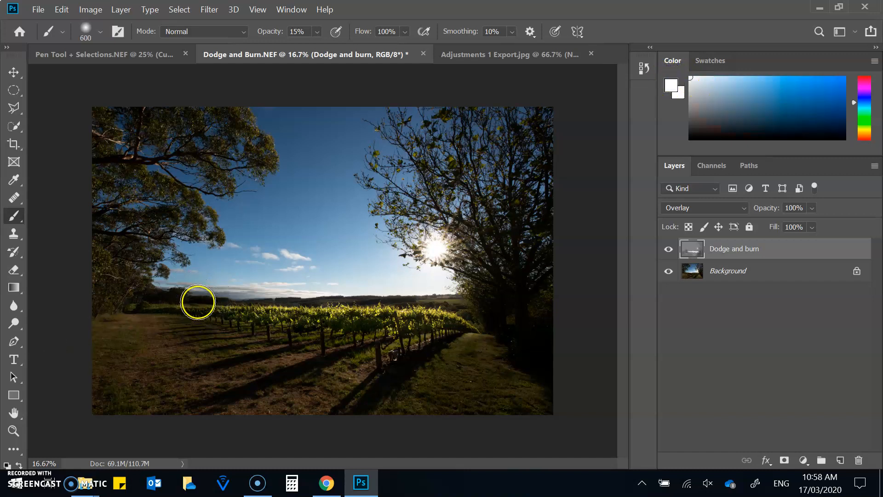
{"action": "mouse_move", "coordinate": [203, 323]}
{"action": "left_mouse_down"}
{"action": "mouse_move", "coordinate": [161, 324]}
{"action": "mouse_move", "coordinate": [213, 330]}
{"action": "left_mouse_up"}
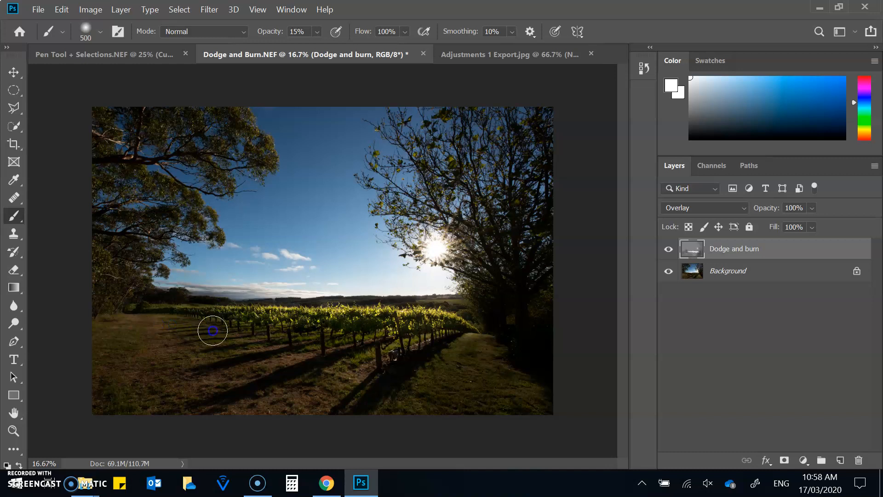
{"action": "mouse_move", "coordinate": [152, 318]}
{"action": "left_mouse_down"}
{"action": "mouse_move", "coordinate": [443, 434]}
{"action": "mouse_move", "coordinate": [217, 320]}
{"action": "mouse_move", "coordinate": [161, 323]}
{"action": "left_mouse_up"}
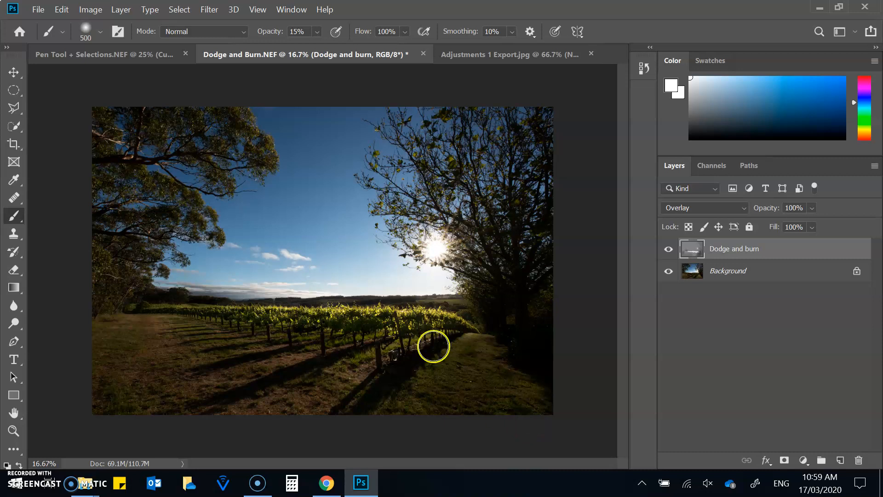
{"action": "left_click_drag", "start_coordinate": [256, 288], "coordinate": [123, 274]}
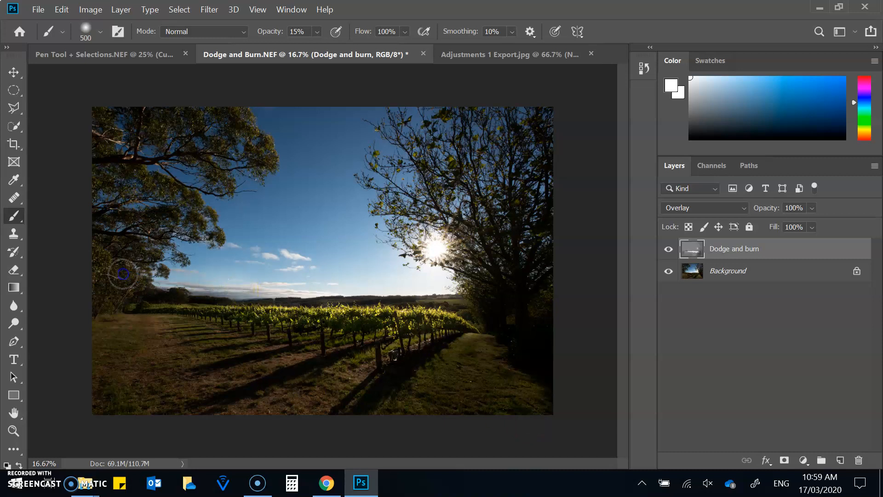
Compare the whole dodged and burned photo with the original by hiding and showing the Dodge and burn layer.
{"action": "left_click", "coordinate": [669, 250]}
{"action": "left_click", "coordinate": [669, 251]}
{"action": "left_click", "coordinate": [669, 250]}
{"action": "left_click", "coordinate": [669, 250]}
{"action": "left_click", "coordinate": [669, 251]}
{"action": "left_click", "coordinate": [669, 251]}
{"action": "left_click", "coordinate": [669, 250]}
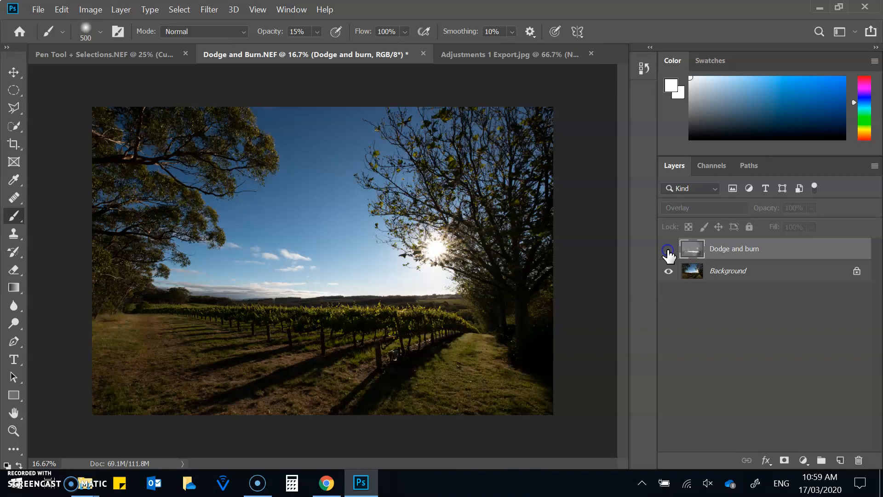
{"action": "left_click", "coordinate": [669, 251]}
{"action": "left_click", "coordinate": [669, 251]}
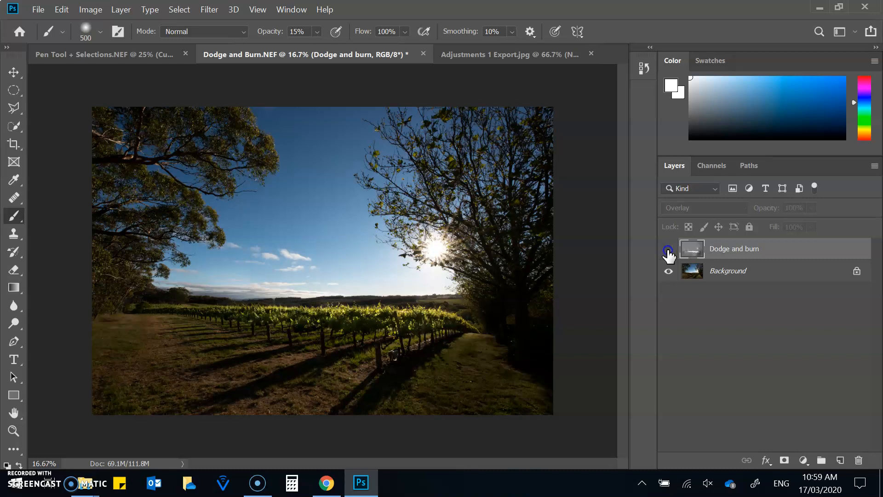
{"action": "left_click", "coordinate": [669, 251]}
{"action": "left_click", "coordinate": [669, 250]}
{"action": "left_click", "coordinate": [668, 251]}
{"action": "left_click", "coordinate": [669, 251]}
{"action": "left_click", "coordinate": [669, 250]}
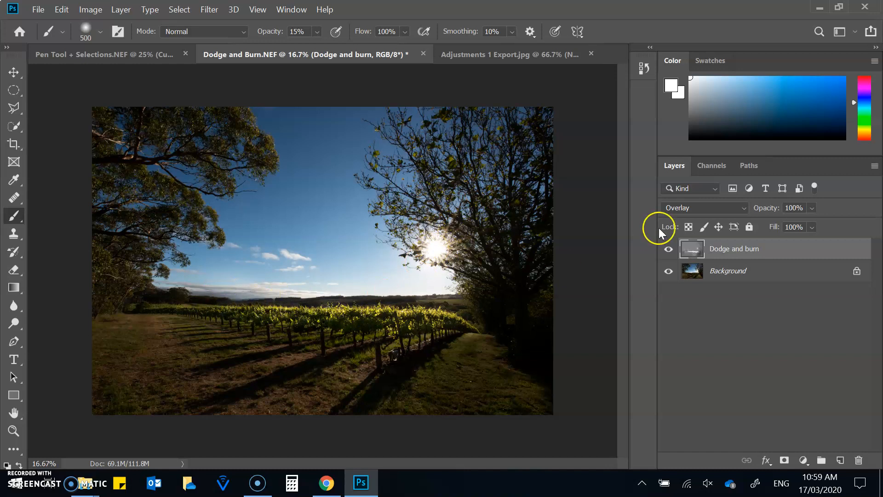
{"action": "left_click", "coordinate": [669, 249]}
{"action": "left_click", "coordinate": [670, 250]}
{"action": "left_click", "coordinate": [670, 249]}
{"action": "left_click", "coordinate": [669, 251]}
{"action": "left_click", "coordinate": [669, 251]}
{"action": "left_click", "coordinate": [669, 250]}
{"action": "left_click", "coordinate": [670, 251]}
{"action": "left_click", "coordinate": [669, 251]}
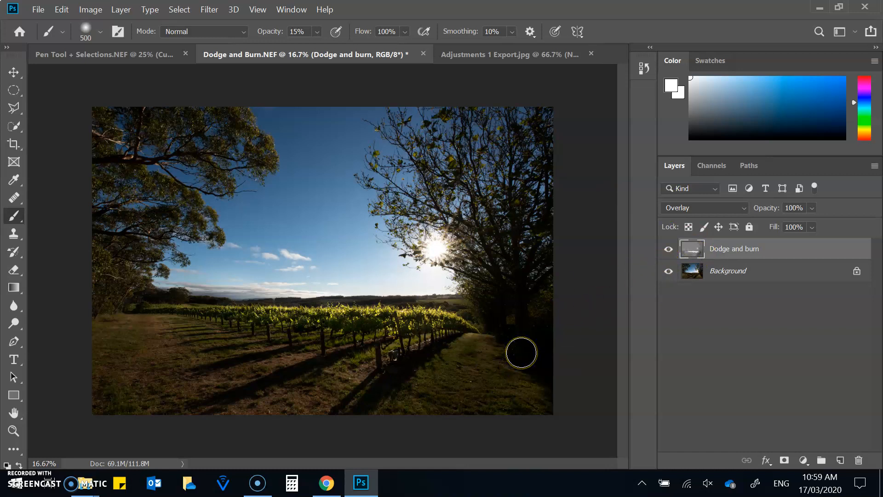
{"action": "left_click", "coordinate": [556, 334]}
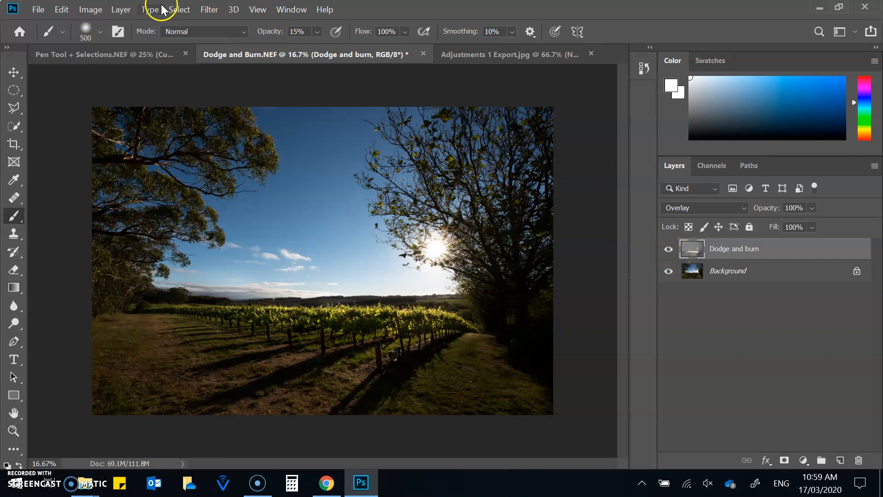
Create a new layer in Overlay mode filled with the neutral 50% gray.
{"action": "left_click", "coordinate": [117, 10]}
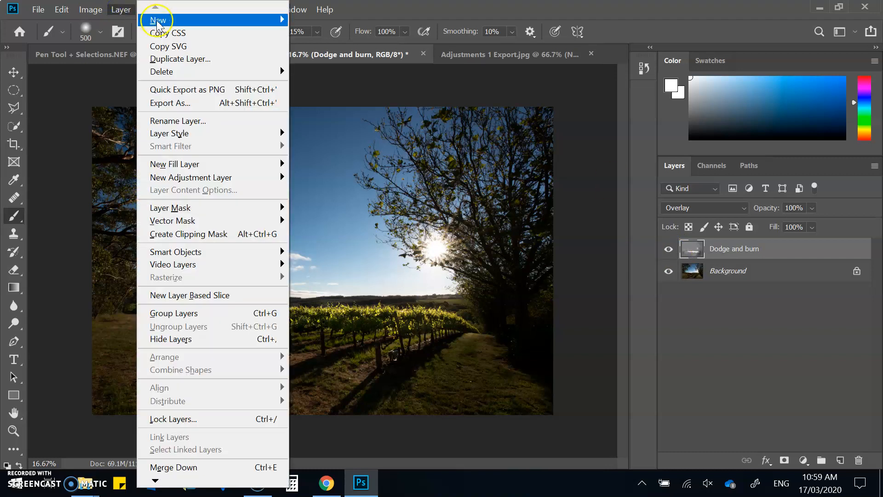
{"action": "mouse_move", "coordinate": [152, 21]}
{"action": "left_click", "coordinate": [308, 21]}
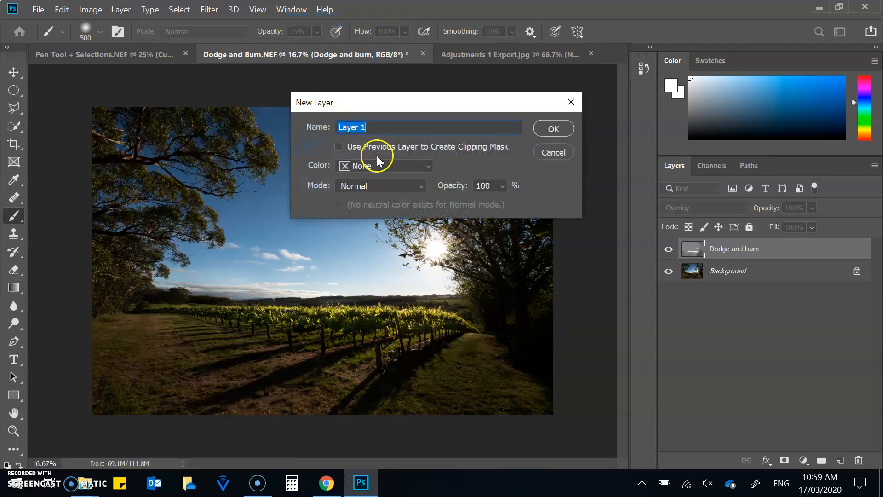
{"action": "left_click", "coordinate": [385, 186]}
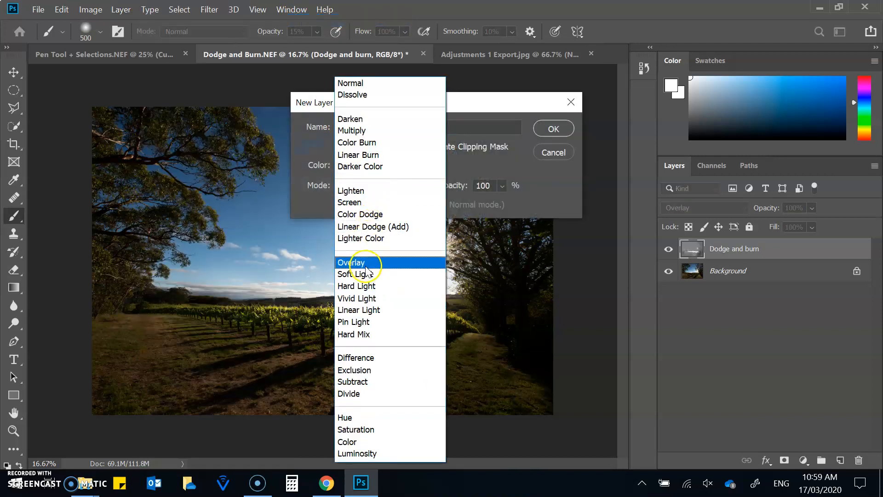
{"action": "left_click", "coordinate": [385, 258]}
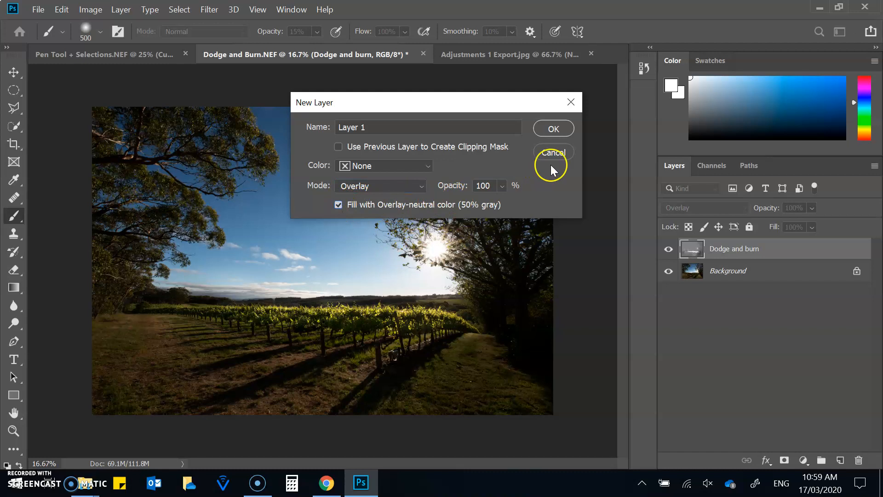
{"action": "left_click", "coordinate": [556, 128]}
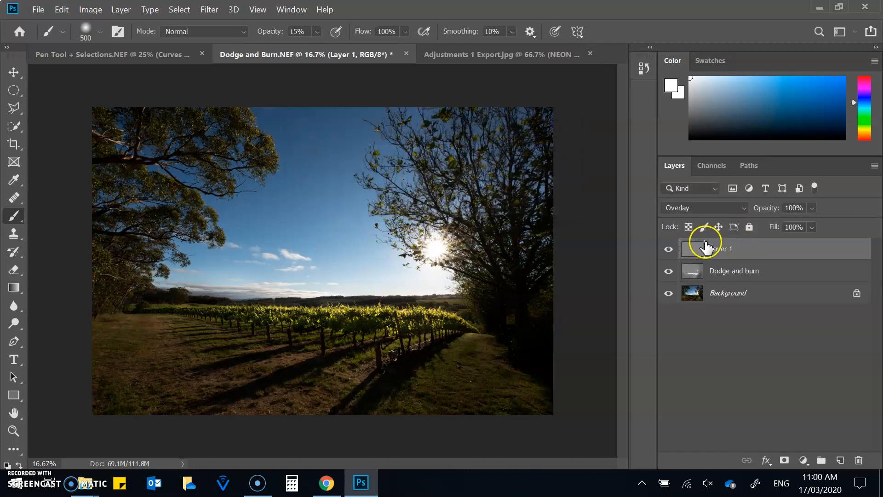
Delete the extra gray Overlay layer above the Dodge and burn layer.
{"action": "left_click", "coordinate": [671, 86]}
{"action": "left_click", "coordinate": [598, 79]}
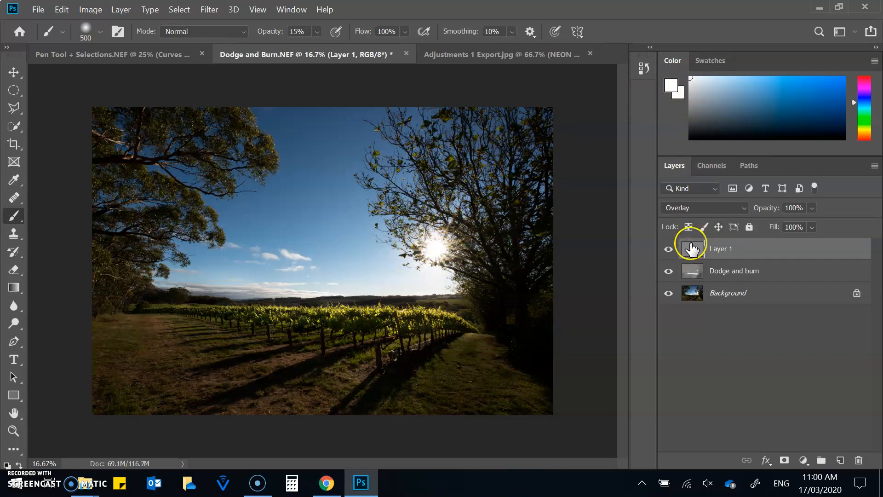
{"action": "mouse_move", "coordinate": [691, 248]}
{"action": "left_mouse_down"}
{"action": "mouse_move", "coordinate": [860, 437]}
{"action": "mouse_move", "coordinate": [860, 460]}
{"action": "left_mouse_up"}
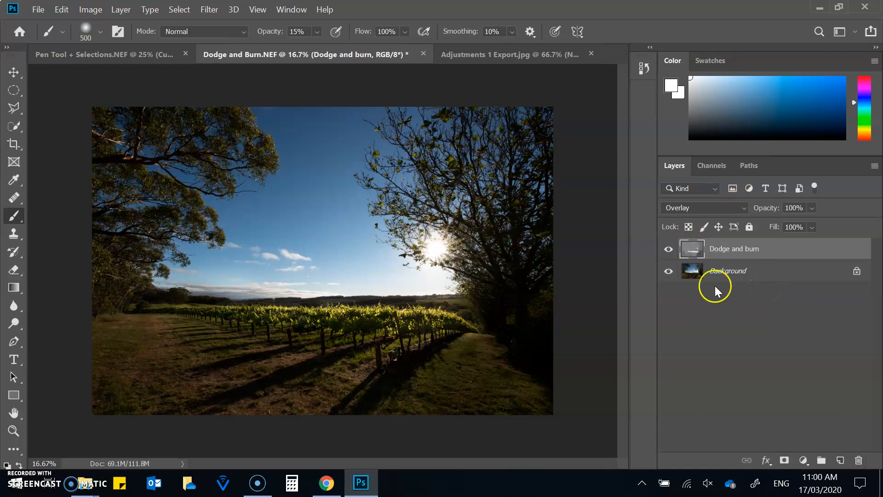
Set up an export of the dodged and burned photo with JPG as the file format.
{"action": "left_click", "coordinate": [35, 8]}
{"action": "mouse_move", "coordinate": [55, 189]}
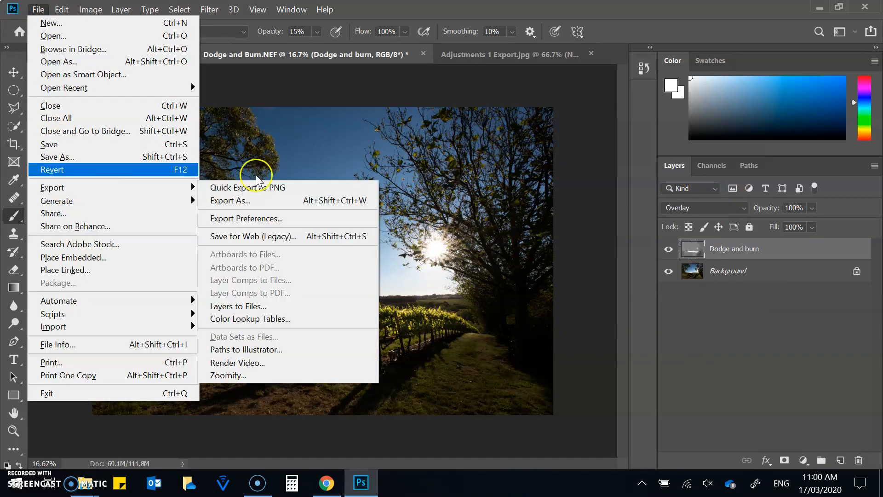
{"action": "left_click", "coordinate": [262, 202]}
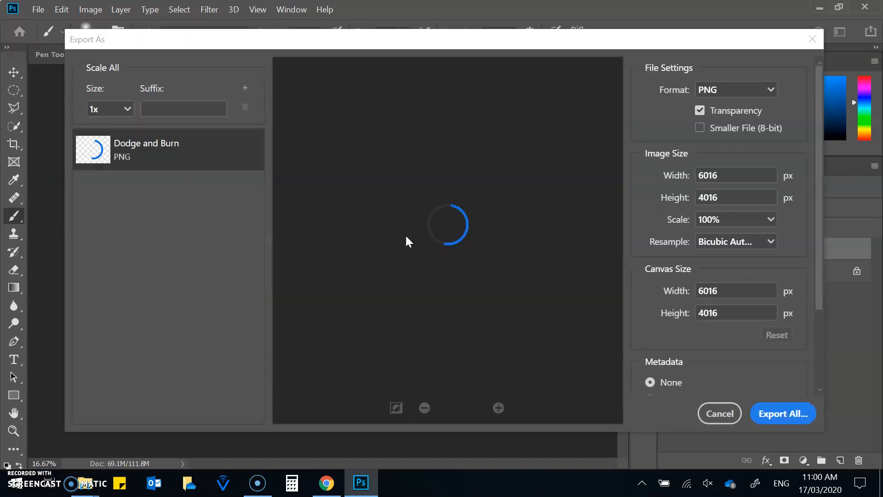
{"action": "left_click", "coordinate": [770, 91]}
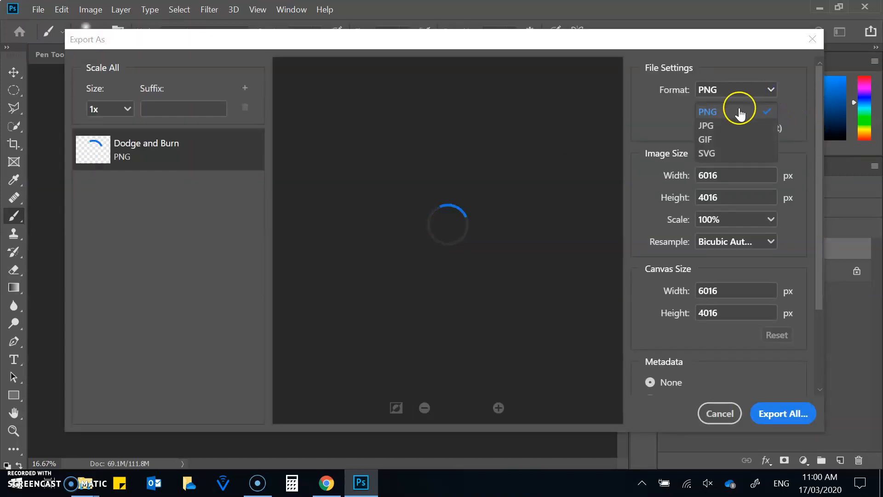
{"action": "left_click", "coordinate": [720, 125]}
Set the exported image's width to 1200 px, letting the height scale in proportion.
{"action": "key", "text": "BackSpace"}
{"action": "key", "text": "BackSpace"}
{"action": "key", "text": "BackSpace"}
{"action": "key", "text": "BackSpace"}
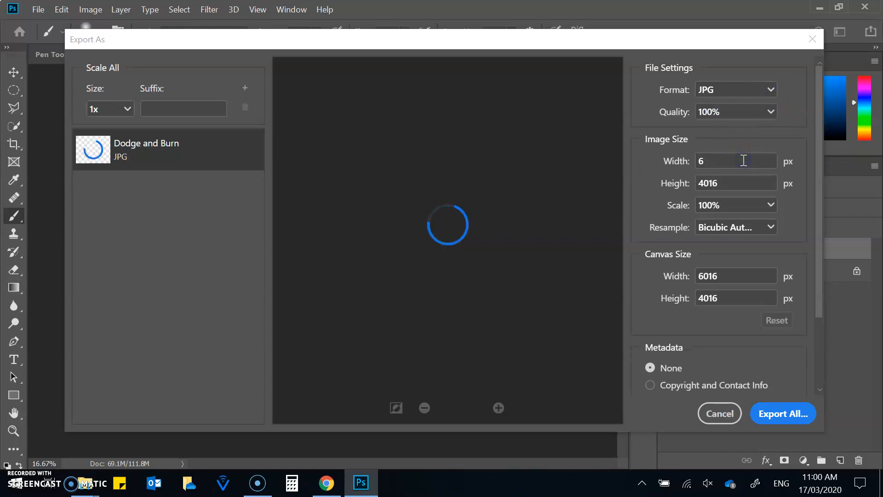
{"action": "type", "text": "1200"}
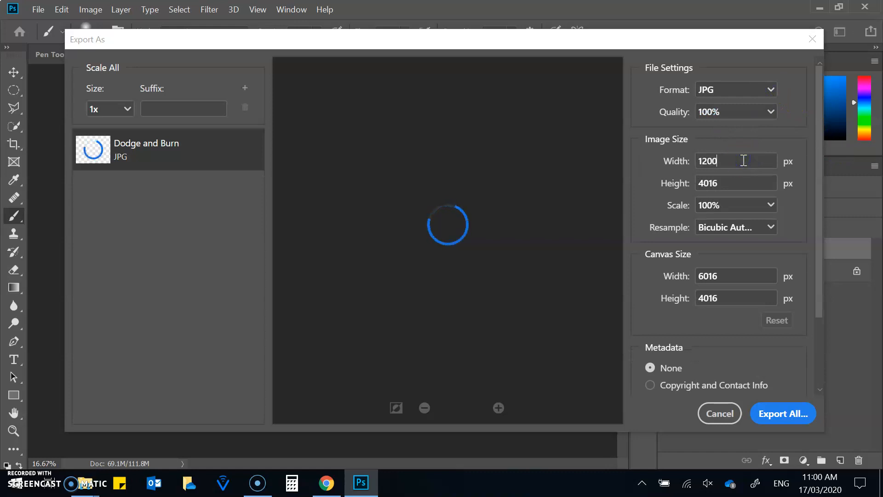
{"action": "left_click", "coordinate": [739, 184]}
Export the JPG into New folder on the Desktop under the file name Dodge and Burn Export.
{"action": "left_click", "coordinate": [778, 411]}
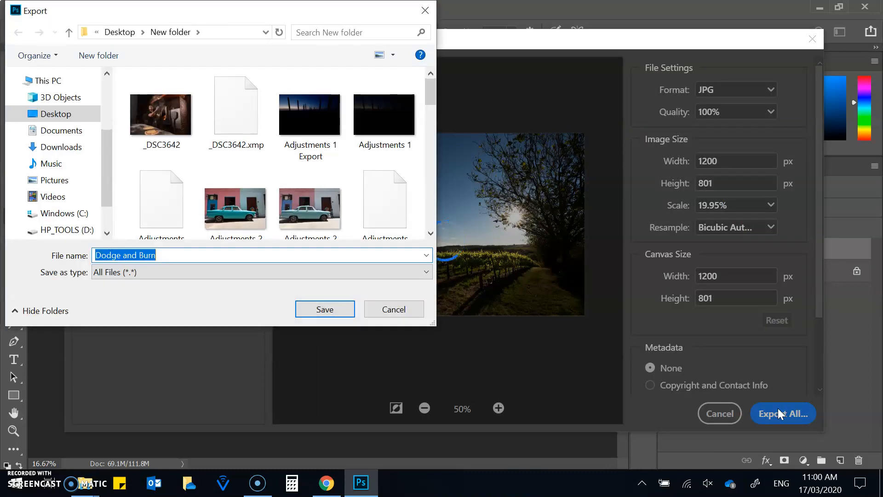
{"action": "left_click", "coordinate": [195, 257]}
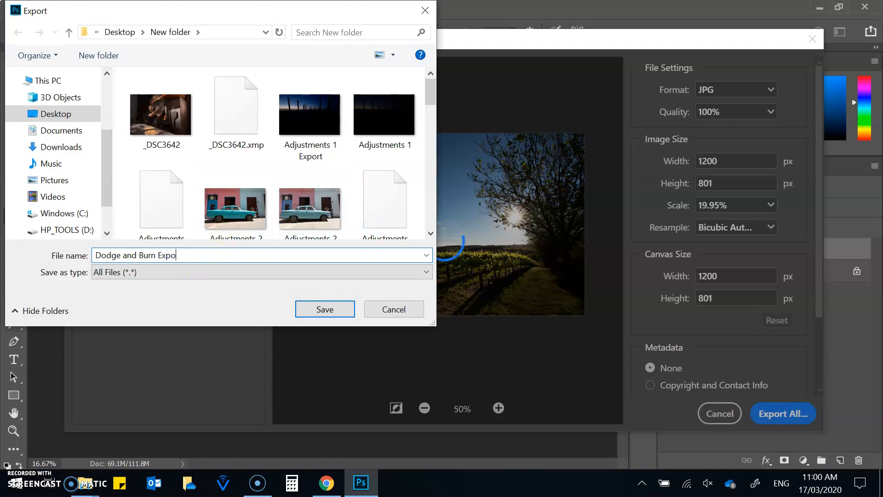
{"action": "left_click", "coordinate": [320, 306]}
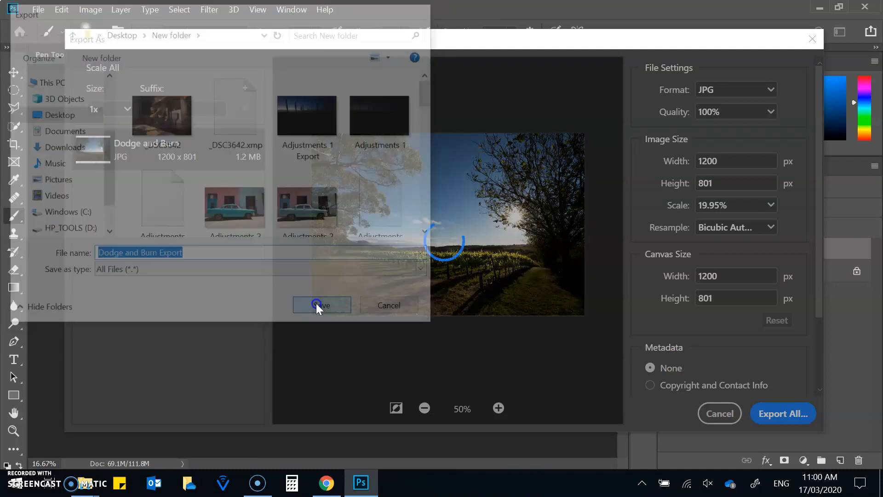